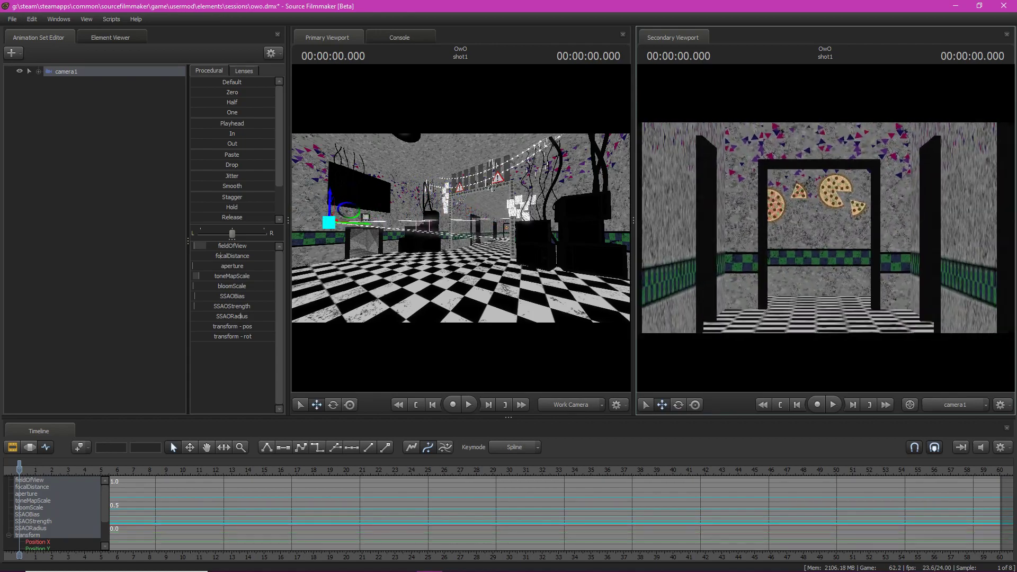
Add the puppet model to the shot as an animation set and expand its Body controls
{"action": "left_click", "coordinate": [64, 66]}
{"action": "left_click", "coordinate": [497, 472]}
{"action": "left_click", "coordinate": [38, 82]}
{"action": "left_click", "coordinate": [49, 93]}
Move and orient the puppet with its rootTransform so it stands in the hallway in camera1's view
{"action": "left_click", "coordinate": [84, 103]}
{"action": "right_click", "coordinate": [83, 103]}
{"action": "left_click", "coordinate": [91, 167]}
{"action": "left_click", "coordinate": [84, 103]}
{"action": "left_click_drag", "start_coordinate": [530, 276], "coordinate": [477, 254]}
{"action": "key", "text": "e"}
{"action": "key", "text": "w"}
{"action": "key", "text": "e"}
Rotate the puppet's spine and neck bones and tilt bip_head up so the face looks into camera1
{"action": "left_click", "coordinate": [80, 125]}
{"action": "left_click", "coordinate": [81, 136]}
{"action": "left_click_drag", "start_coordinate": [456, 193], "coordinate": [456, 198]}
{"action": "left_click", "coordinate": [77, 146], "text": "ctrl"}
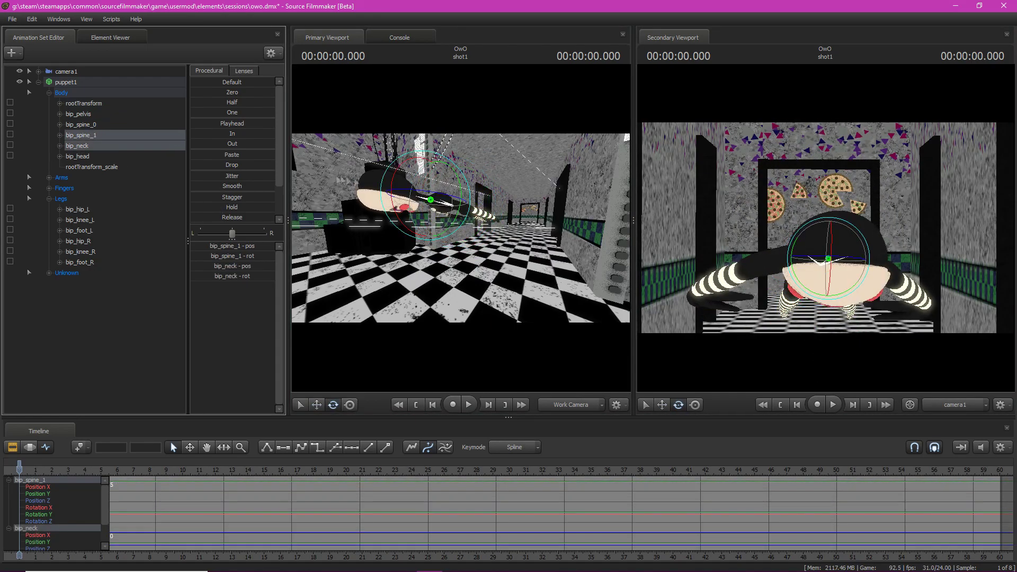
{"action": "left_click", "coordinate": [118, 148]}
{"action": "left_click", "coordinate": [106, 156]}
{"action": "left_click_drag", "start_coordinate": [829, 265], "coordinate": [819, 236]}
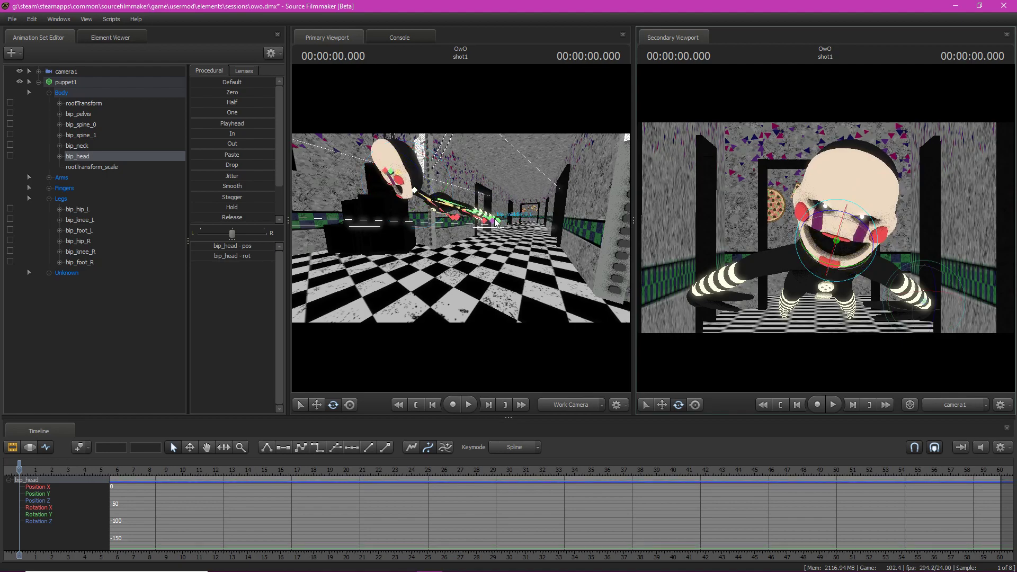
Move the puppet's rootTransform closer to camera1 so the face fills the shot
{"action": "left_click", "coordinate": [481, 215], "text": "ctrl"}
{"action": "left_click", "coordinate": [84, 103]}
{"action": "key", "text": "w"}
{"action": "left_click_drag", "start_coordinate": [530, 222], "coordinate": [479, 228]}
{"action": "left_click_drag", "start_coordinate": [534, 225], "coordinate": [527, 225]}
Rotate the puppet's right arm and hand and its left arm into a crawling pose, and save the session
{"action": "left_click", "coordinate": [758, 275], "text": "ctrl"}
{"action": "key", "text": "e"}
{"action": "left_click_drag", "start_coordinate": [757, 270], "coordinate": [755, 273]}
{"action": "left_click", "coordinate": [688, 317], "text": "ctrl"}
{"action": "left_click", "coordinate": [680, 314], "text": "ctrl"}
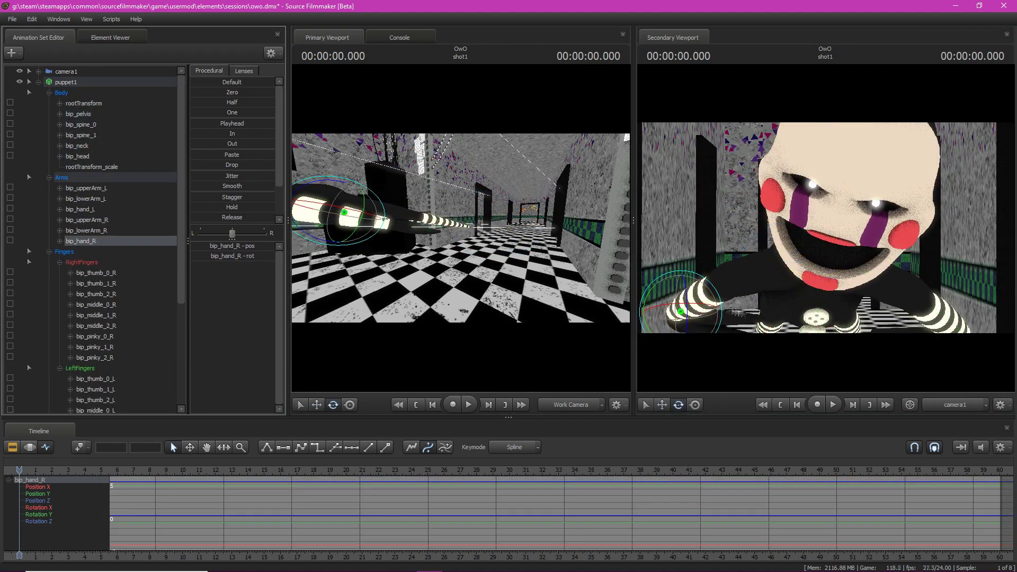
{"action": "left_click_drag", "start_coordinate": [684, 304], "coordinate": [673, 308]}
{"action": "left_click", "coordinate": [880, 280], "text": "ctrl"}
{"action": "left_click_drag", "start_coordinate": [869, 260], "coordinate": [872, 263]}
{"action": "left_click", "coordinate": [36, 85]}
{"action": "key", "text": "ctrl+s"}
Create a first light near the puppet, lower its intensity, shadowAtten and shadowFilterSize, and reduce color_red and color_green for a blue tint
{"action": "left_click", "coordinate": [38, 82]}
{"action": "right_click", "coordinate": [80, 127]}
{"action": "left_click", "coordinate": [117, 154]}
{"action": "left_click_drag", "start_coordinate": [62, 92], "coordinate": [461, 227]}
{"action": "scroll", "coordinate": [461, 227], "scroll_direction": "down", "scroll_amount": 5, "text": "shift"}
{"action": "left_click_drag", "start_coordinate": [233, 246], "coordinate": [195, 246]}
{"action": "left_click_drag", "start_coordinate": [275, 306], "coordinate": [192, 307]}
{"action": "left_click_drag", "start_coordinate": [202, 296], "coordinate": [191, 296]}
{"action": "scroll", "coordinate": [201, 287], "scroll_direction": "down", "scroll_amount": 5}
{"action": "left_click_drag", "start_coordinate": [273, 357], "coordinate": [203, 358]}
{"action": "left_click_drag", "start_coordinate": [274, 367], "coordinate": [230, 368]}
Create a second light, position it through the viewport to light the puppet, and turn on its volumetric option
{"action": "double_click", "coordinate": [74, 94]}
{"action": "left_click", "coordinate": [535, 297]}
{"action": "right_click", "coordinate": [93, 126]}
{"action": "left_click", "coordinate": [127, 153]}
{"action": "left_click_drag", "start_coordinate": [62, 104], "coordinate": [477, 228]}
{"action": "right_click", "coordinate": [68, 104]}
{"action": "left_click", "coordinate": [101, 244]}
Make the first light volumetric, re-aim it along the hallway at the puppet, and raise its noiseStrength
{"action": "right_click", "coordinate": [66, 94]}
{"action": "left_click", "coordinate": [94, 231]}
{"action": "left_click_drag", "start_coordinate": [62, 93], "coordinate": [461, 228]}
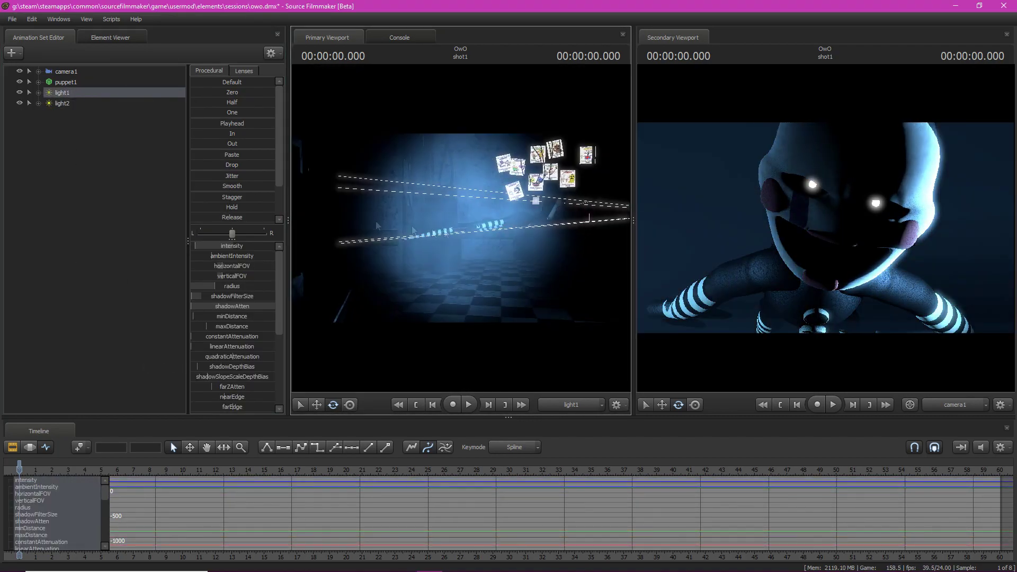
{"action": "scroll", "coordinate": [235, 316], "scroll_direction": "down", "scroll_amount": 5}
{"action": "left_click_drag", "start_coordinate": [233, 307], "coordinate": [268, 306]}
Create a third light, aim it down at the puppet's head from the front, and turn on its volumetric option
{"action": "left_click", "coordinate": [13, 53]}
{"action": "left_click", "coordinate": [63, 87]}
{"action": "left_click_drag", "start_coordinate": [62, 114], "coordinate": [461, 228]}
{"action": "mouse_move", "coordinate": [461, 228]}
{"action": "left_mouse_down"}
{"action": "mouse_move", "coordinate": [477, 228]}
{"action": "mouse_move", "coordinate": [461, 255]}
{"action": "mouse_move", "coordinate": [467, 238]}
{"action": "left_mouse_up"}
{"action": "right_click", "coordinate": [88, 114]}
{"action": "left_click", "coordinate": [114, 253]}
Lower the third light's shadowAtten and intensity, and reduce color_green and color_blue for a warm orange glow
{"action": "left_click_drag", "start_coordinate": [273, 306], "coordinate": [205, 304]}
{"action": "left_click_drag", "start_coordinate": [232, 246], "coordinate": [220, 246]}
{"action": "scroll", "coordinate": [233, 329], "scroll_direction": "down", "scroll_amount": 5}
{"action": "left_click_drag", "start_coordinate": [273, 378], "coordinate": [222, 368]}
{"action": "left_click_drag", "start_coordinate": [461, 228], "coordinate": [3, 436]}
{"action": "left_click", "coordinate": [12, 447]}
{"action": "left_click", "coordinate": [46, 447]}
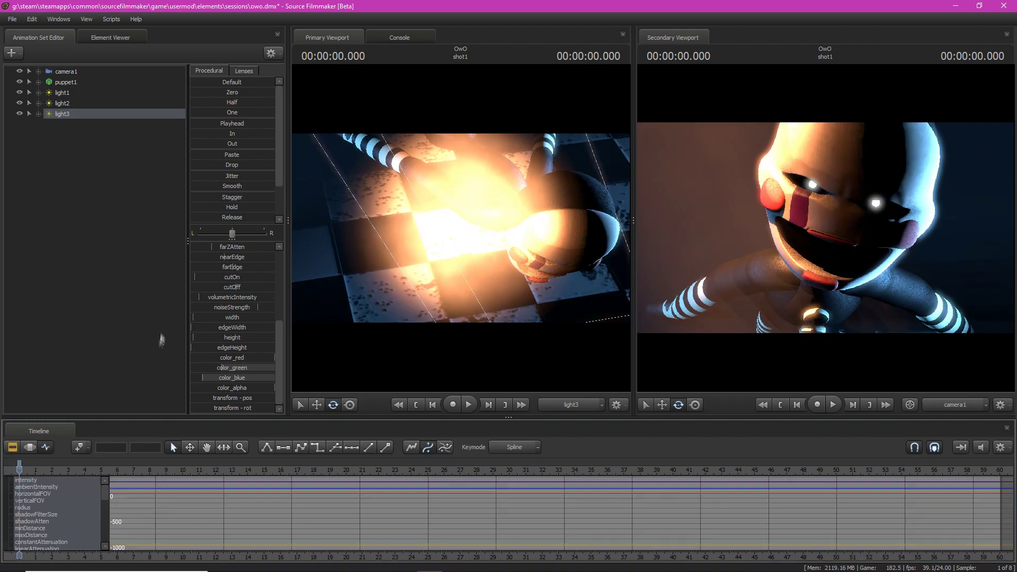
{"action": "scroll", "coordinate": [216, 285], "scroll_direction": "up", "scroll_amount": 5}
{"action": "left_click_drag", "start_coordinate": [217, 246], "coordinate": [196, 247]}
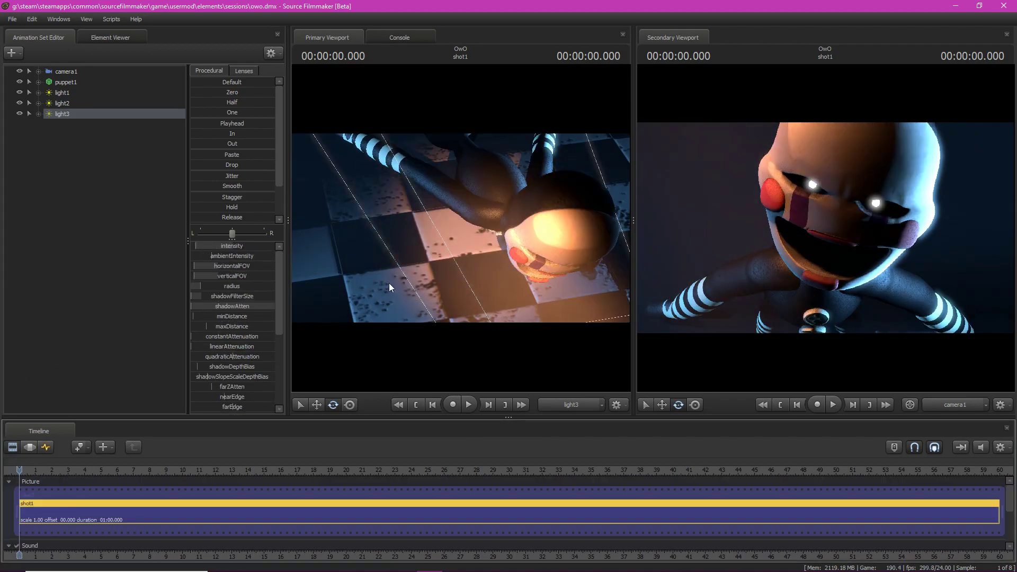
Raise camera1's aperture, SSAOBias, SSAOStrength and SSAORadius
{"action": "left_click", "coordinate": [66, 71]}
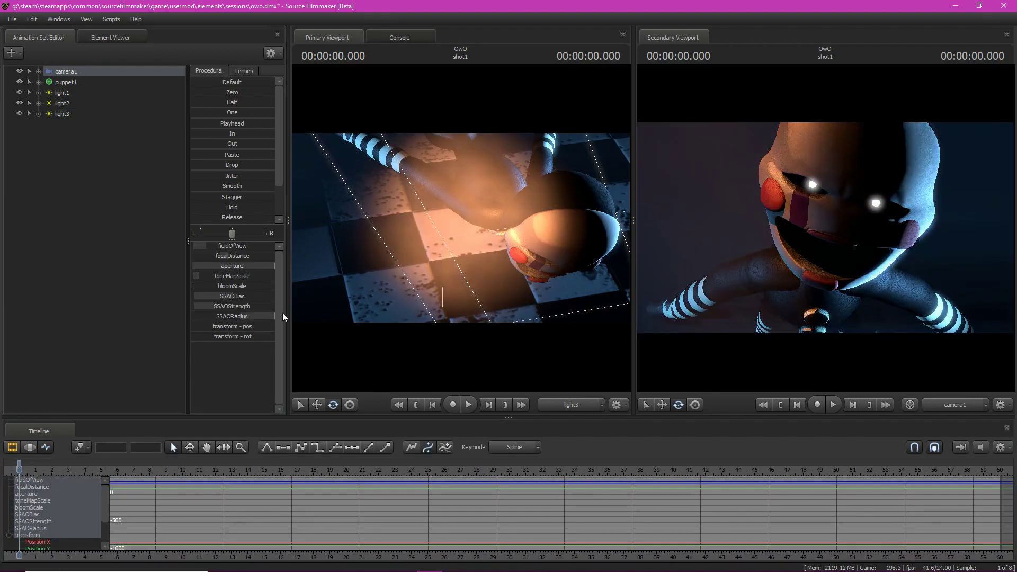
Duplicate the first blue light, aim the copy down the hallway behind the puppet, and save the session
{"action": "left_click", "coordinate": [63, 93]}
{"action": "right_click", "coordinate": [77, 185]}
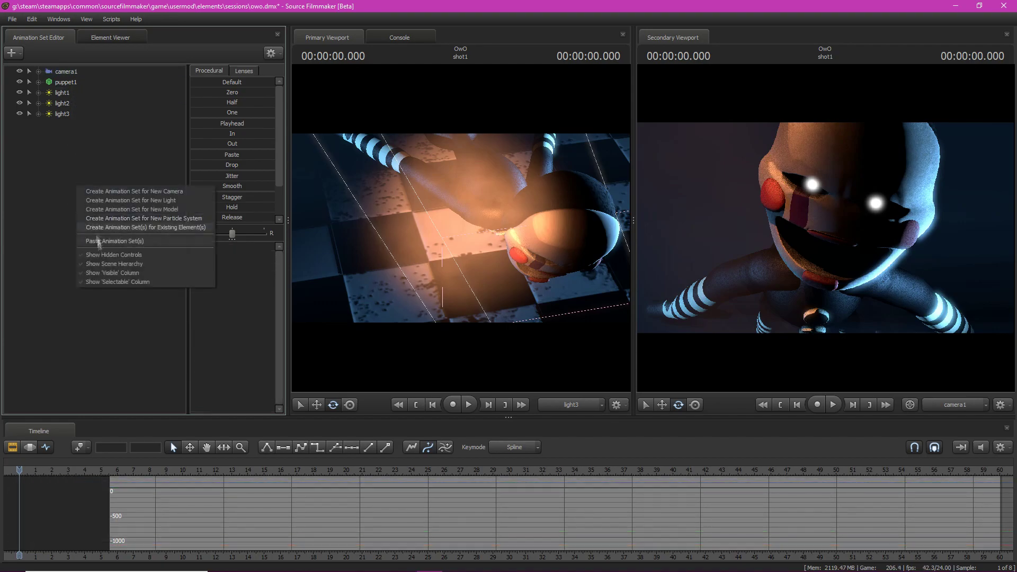
{"action": "left_click", "coordinate": [95, 227]}
{"action": "left_click_drag", "start_coordinate": [461, 228], "coordinate": [471, 234]}
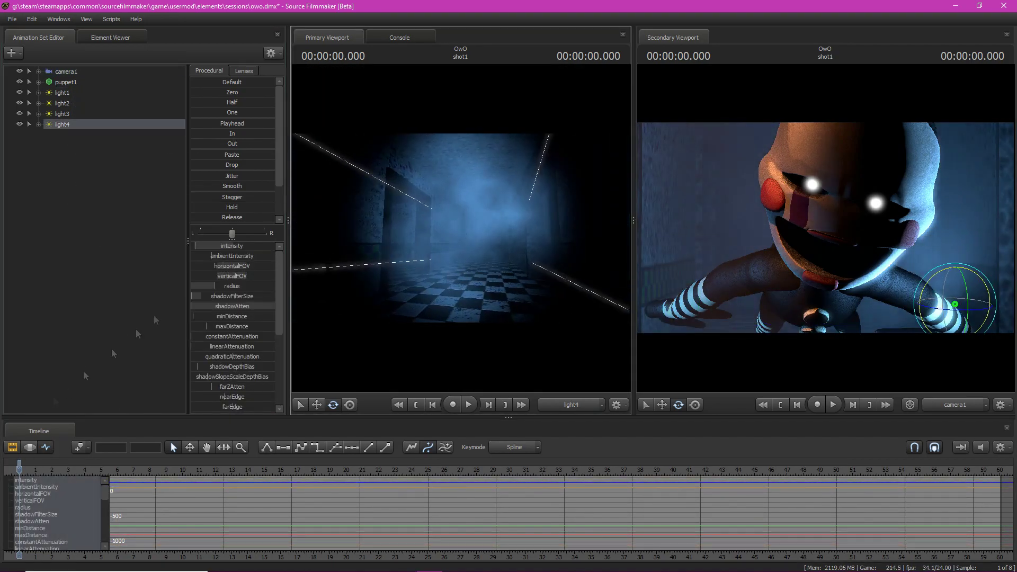
{"action": "left_click_drag", "start_coordinate": [433, 281], "coordinate": [447, 282]}
{"action": "key", "text": "F2"}
{"action": "key", "text": "ctrl+s"}
Add override materials to the puppet and show its model's materials list in the Element Viewer
{"action": "right_click", "coordinate": [86, 82]}
{"action": "mouse_move", "coordinate": [209, 233]}
{"action": "left_click", "coordinate": [247, 241]}
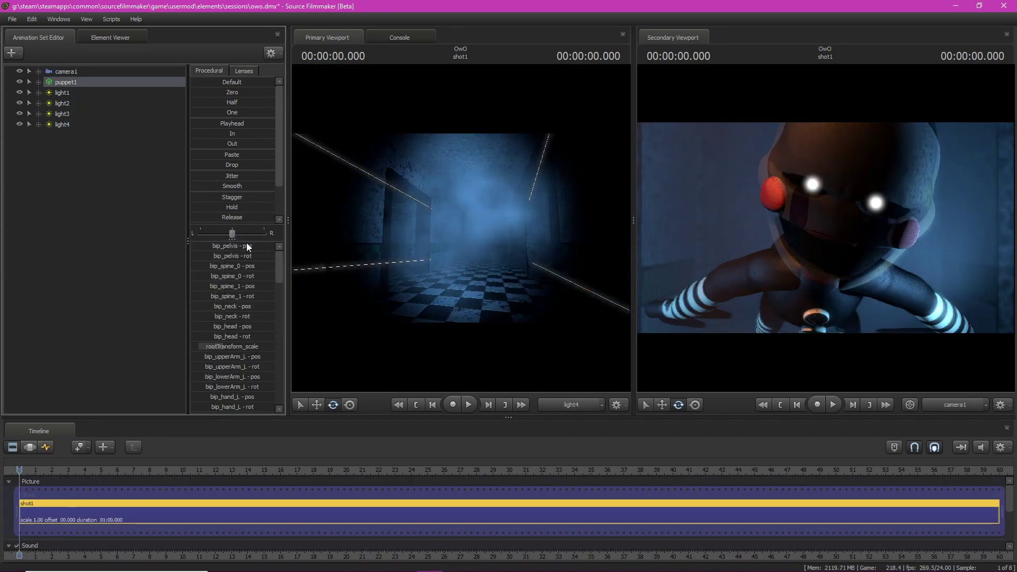
{"action": "right_click", "coordinate": [63, 84]}
{"action": "left_click", "coordinate": [170, 137]}
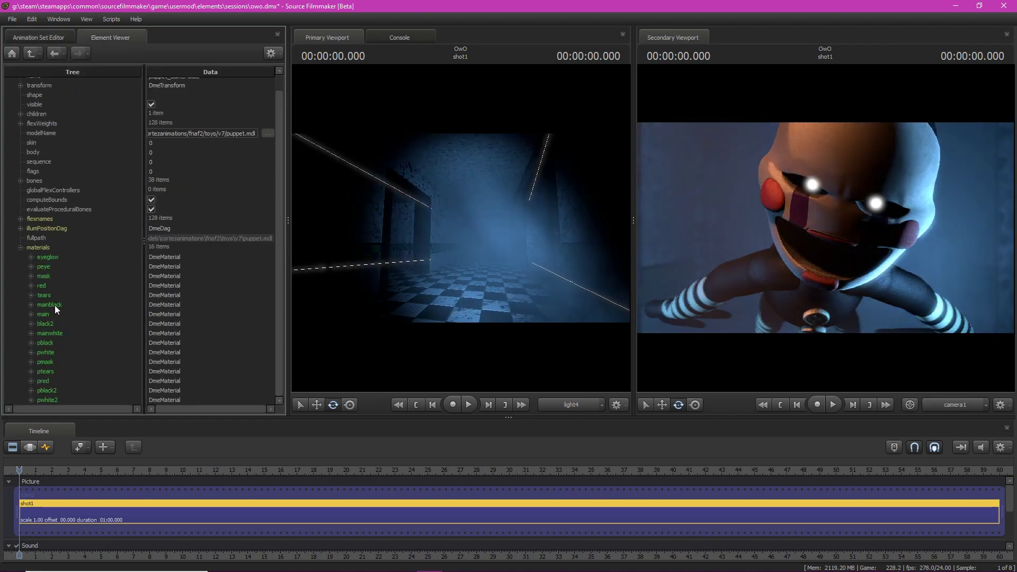
Add a $phongboost attribute to the puppet's mask material and set it to 100
{"action": "left_click", "coordinate": [167, 350]}
{"action": "type", "text": "$phongboost"}
{"action": "key", "text": "Return"}
{"action": "type", "text": "0"}
{"action": "key", "text": "Return"}
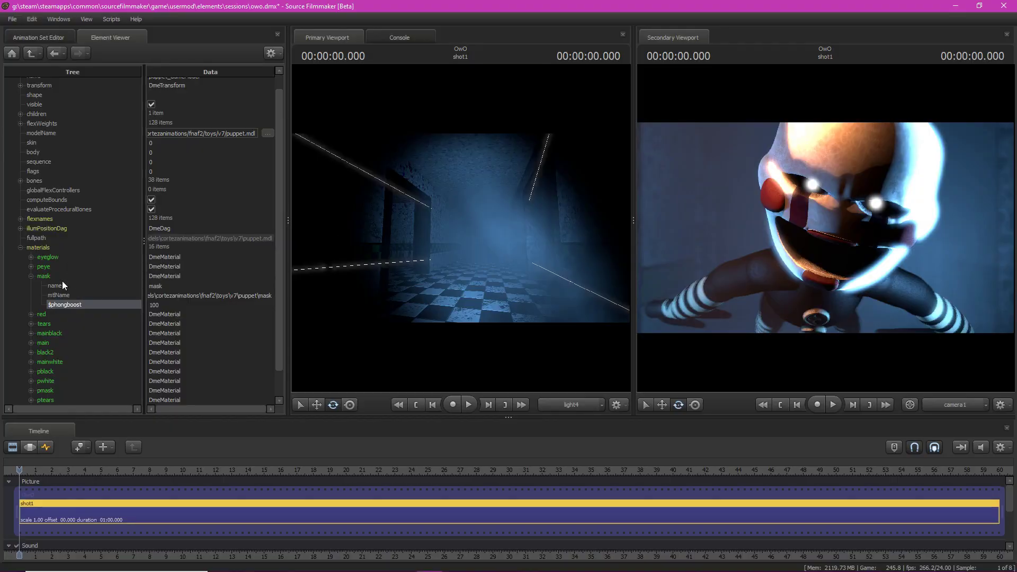
Add a $phongexponent attribute to the mask material and set it to 2000
{"action": "right_click", "coordinate": [47, 275]}
{"action": "mouse_move", "coordinate": [77, 357]}
{"action": "left_click", "coordinate": [177, 344]}
{"action": "type", "text": "$phongexponent"}
{"action": "key", "text": "Return"}
{"action": "left_click", "coordinate": [100, 313]}
{"action": "type", "text": "200"}
{"action": "key", "text": "Return"}
{"action": "left_click_drag", "start_coordinate": [199, 317], "coordinate": [94, 309]}
{"action": "type", "text": "2000"}
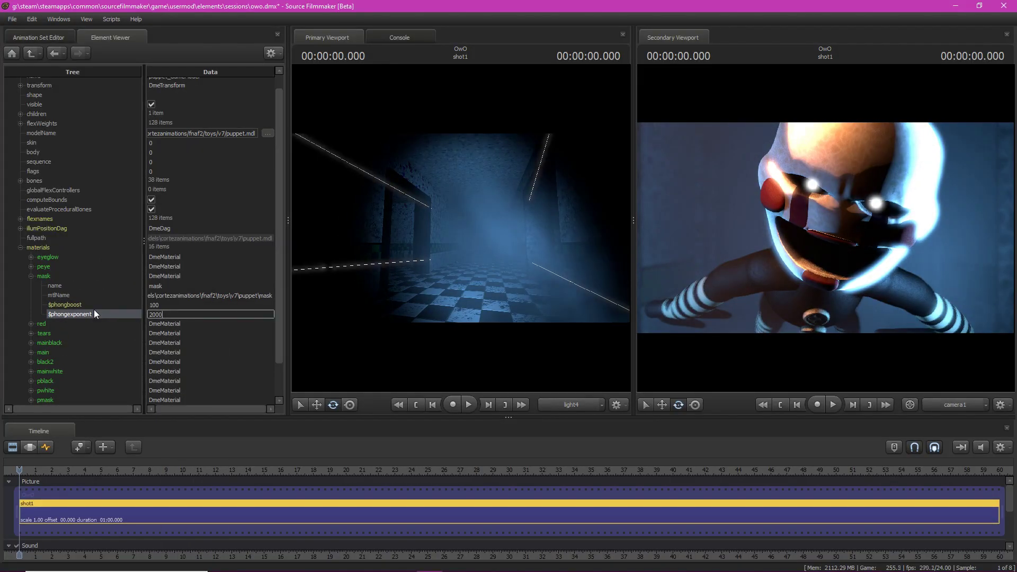
{"action": "key", "text": "Return"}
Lower the mask material's $phongboost value and add a $rimlight attribute to the same material
{"action": "left_click", "coordinate": [167, 307]}
{"action": "key", "text": "BackSpace"}
{"action": "key", "text": "Return"}
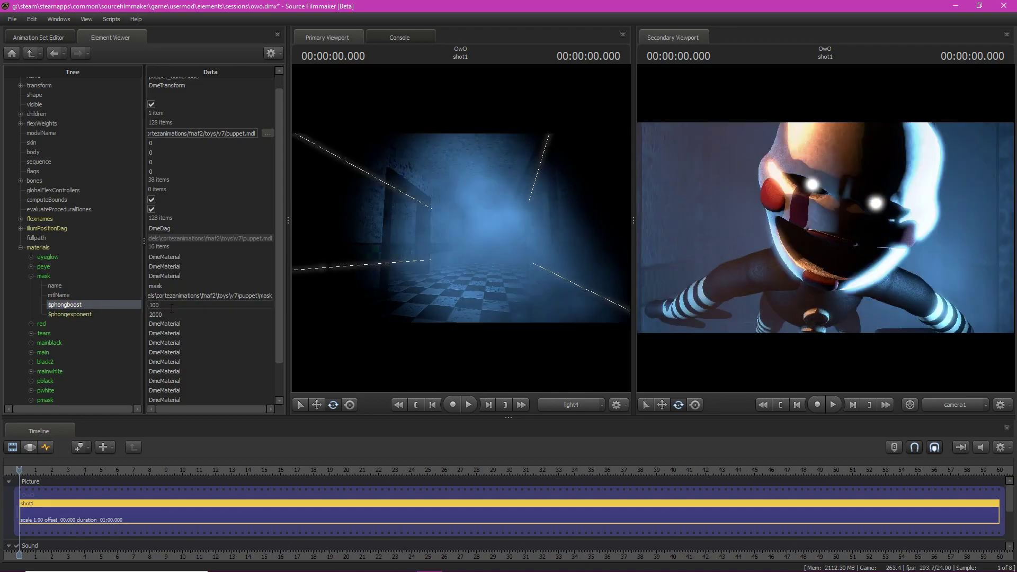
{"action": "right_click", "coordinate": [44, 276]}
{"action": "left_click", "coordinate": [139, 352]}
{"action": "type", "text": "$rimlight"}
{"action": "key", "text": "Return"}
Add a $bumpmap attribute to the mask material
{"action": "right_click", "coordinate": [43, 276]}
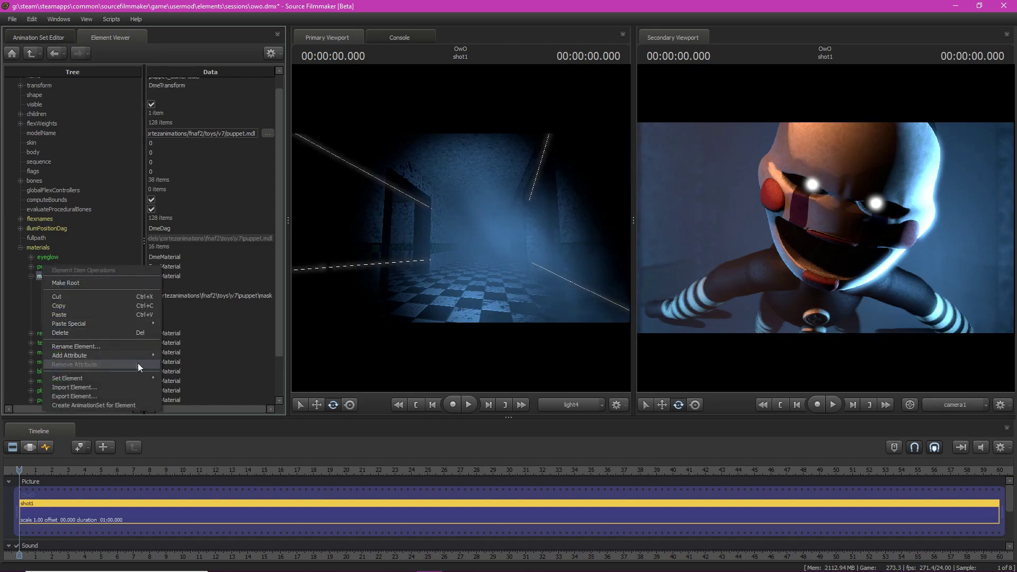
{"action": "left_click", "coordinate": [125, 355]}
{"action": "type", "text": "$bu"}
Switch to Steam, open the Source Filmmaker Workshop and search it for "bumpmap"
{"action": "key", "text": "alt+Tab"}
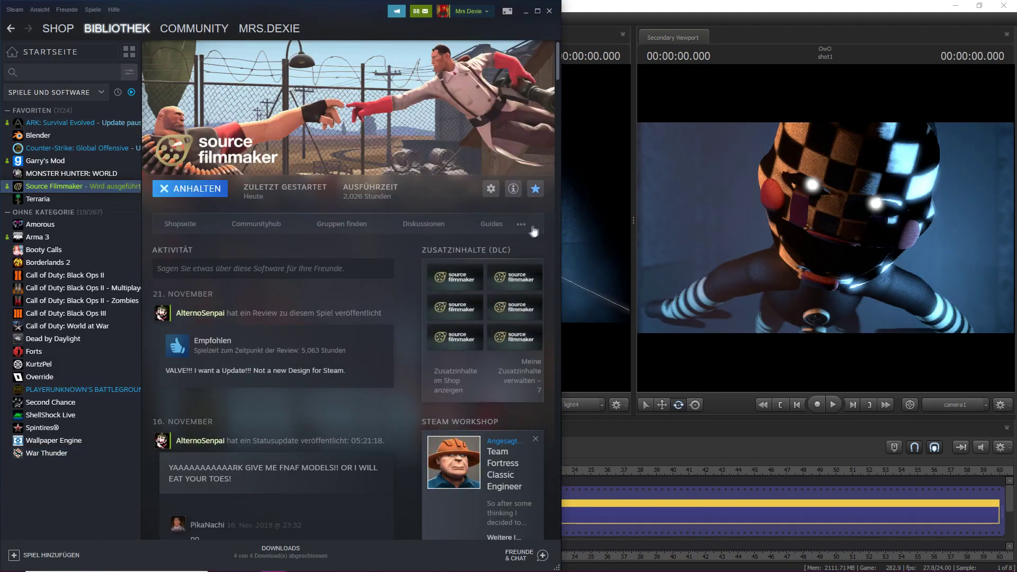
{"action": "left_click", "coordinate": [525, 226]}
{"action": "left_click", "coordinate": [477, 275]}
{"action": "left_click", "coordinate": [401, 205]}
{"action": "key", "text": "Return"}
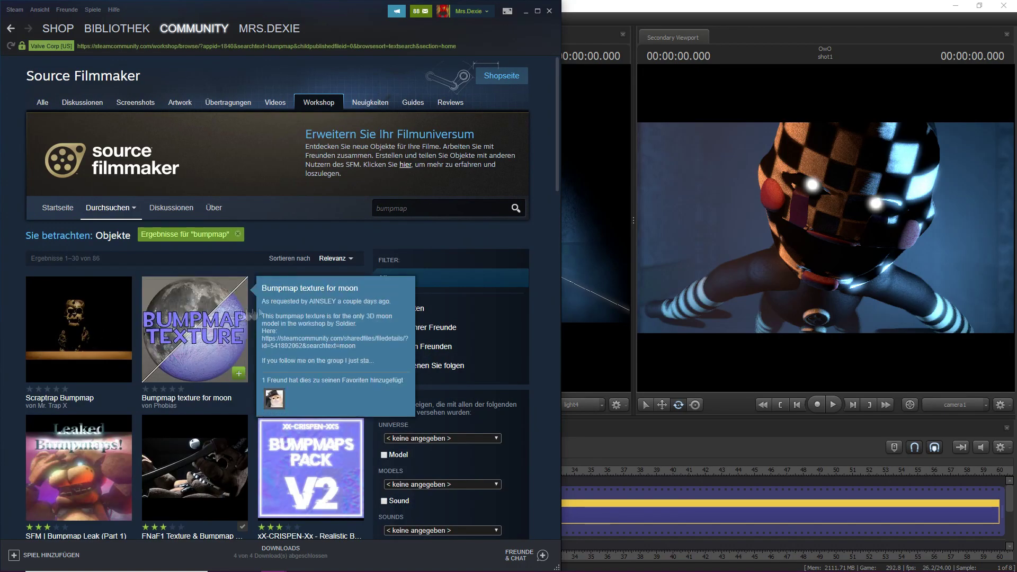
Search the Workshop for "bumpmap old" and look through the result pages for usable bumpmap textures
{"action": "scroll", "coordinate": [374, 233], "scroll_direction": "down", "scroll_amount": 3}
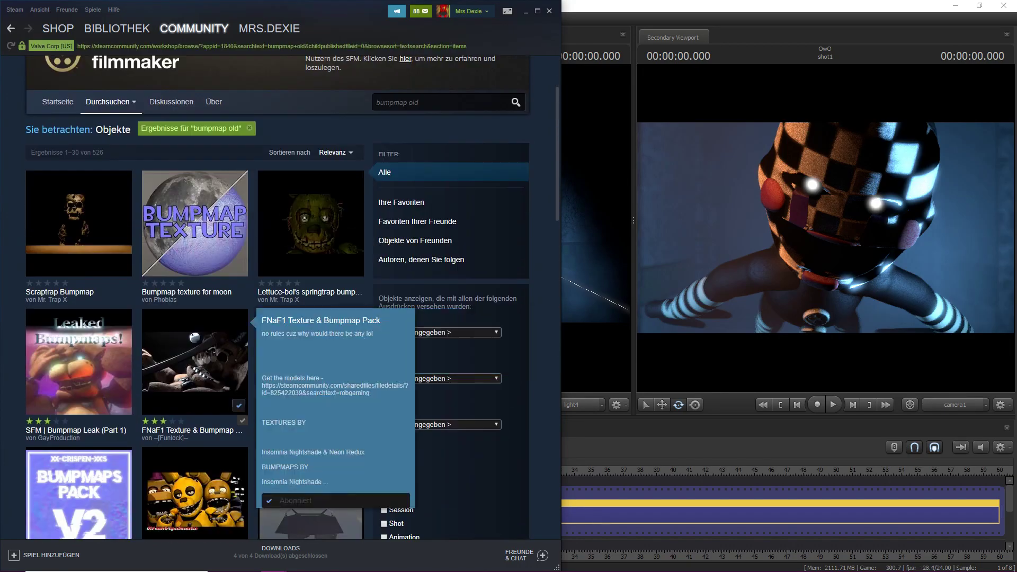
{"action": "left_click", "coordinate": [194, 366]}
{"action": "key", "text": "alt+Left"}
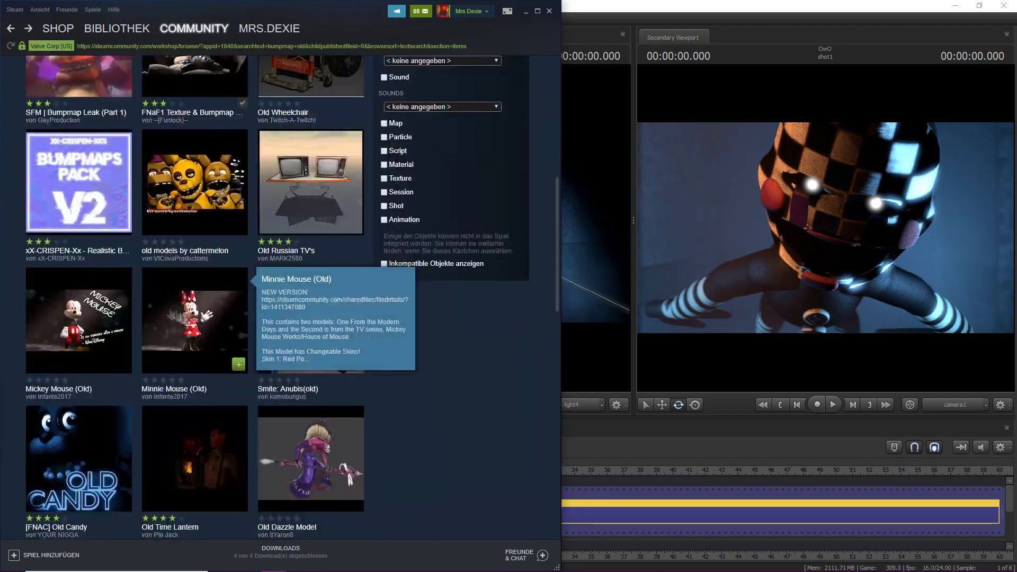
{"action": "scroll", "coordinate": [418, 340], "scroll_direction": "down", "scroll_amount": 15}
{"action": "left_click", "coordinate": [342, 455]}
{"action": "scroll", "coordinate": [329, 452], "scroll_direction": "down", "scroll_amount": 15}
{"action": "left_click", "coordinate": [344, 456]}
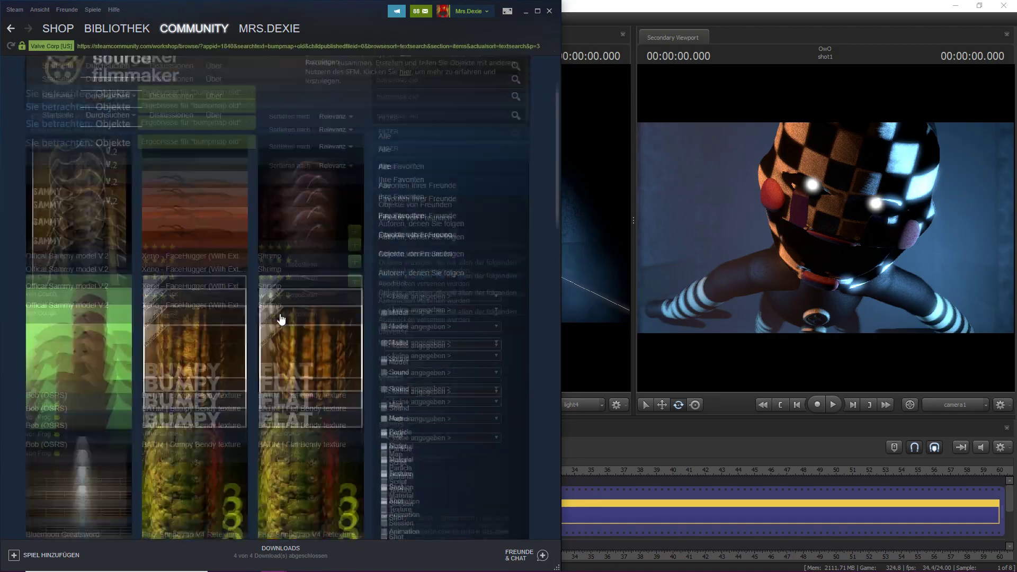
{"action": "scroll", "coordinate": [281, 333], "scroll_direction": "down", "scroll_amount": 10}
{"action": "left_click", "coordinate": [344, 263]}
{"action": "scroll", "coordinate": [240, 323], "scroll_direction": "down", "scroll_amount": 10}
{"action": "scroll", "coordinate": [240, 323], "scroll_direction": "up", "scroll_amount": 10}
{"action": "left_click", "coordinate": [11, 28]}
{"action": "scroll", "coordinate": [93, 212], "scroll_direction": "down", "scroll_amount": 6}
Return to Source Filmmaker, filter the available models by "nightmare", and add the nightmare_fredbear model to the shot
{"action": "left_click", "coordinate": [629, 232]}
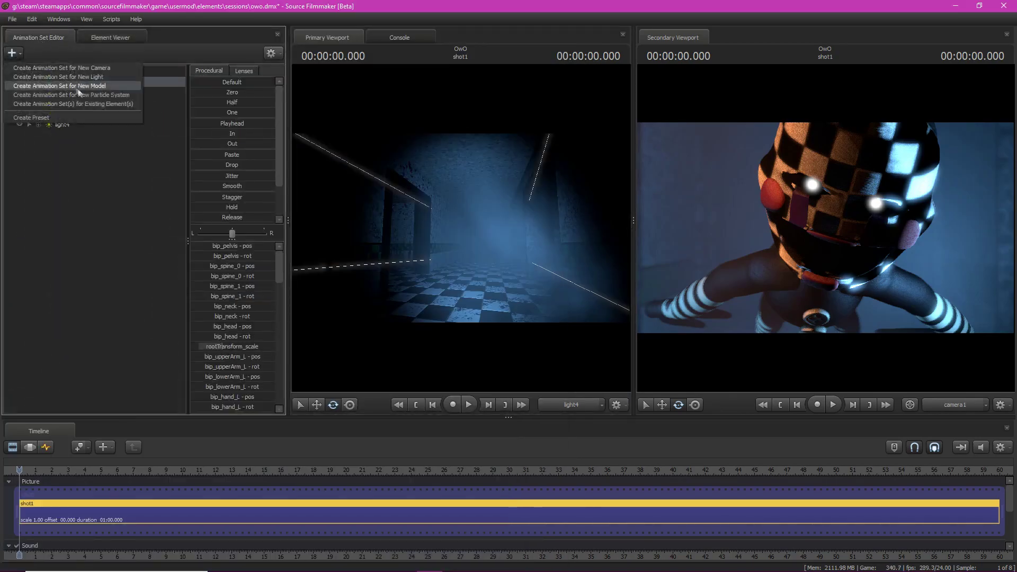
{"action": "left_click", "coordinate": [77, 88]}
{"action": "key", "text": "Down"}
{"action": "key", "text": "Down"}
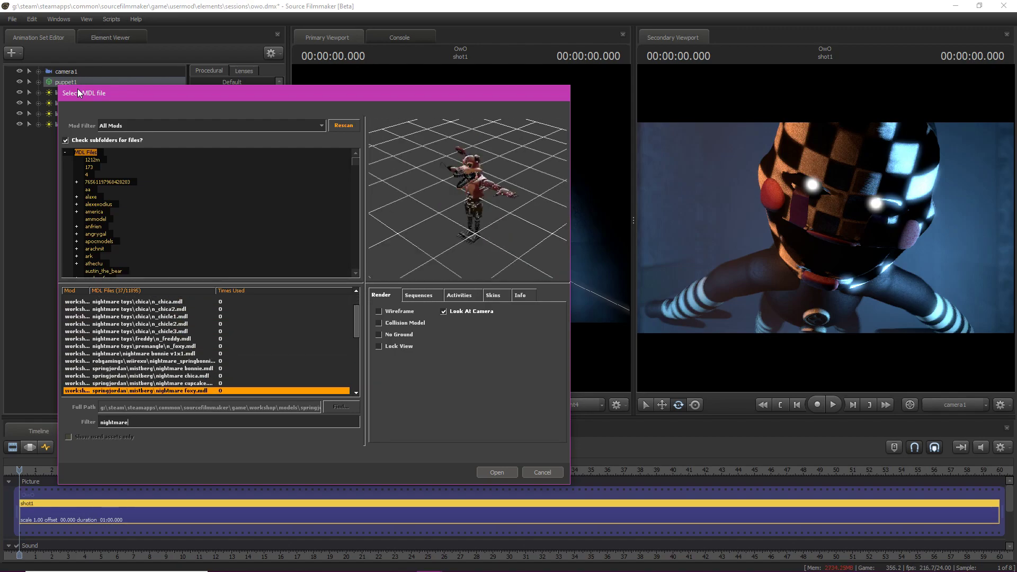
{"action": "key", "text": "Return"}
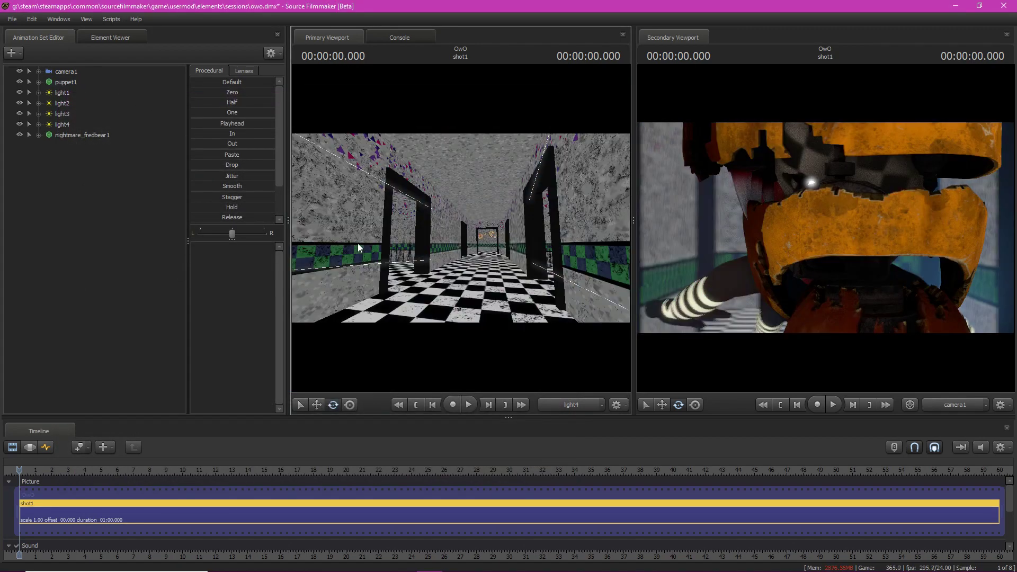
Move the nightmare_fredbear model out of camera1's view into the open room, and bring up its options
{"action": "key", "text": "w"}
{"action": "left_click_drag", "start_coordinate": [477, 234], "coordinate": [523, 255]}
{"action": "right_click", "coordinate": [107, 136]}
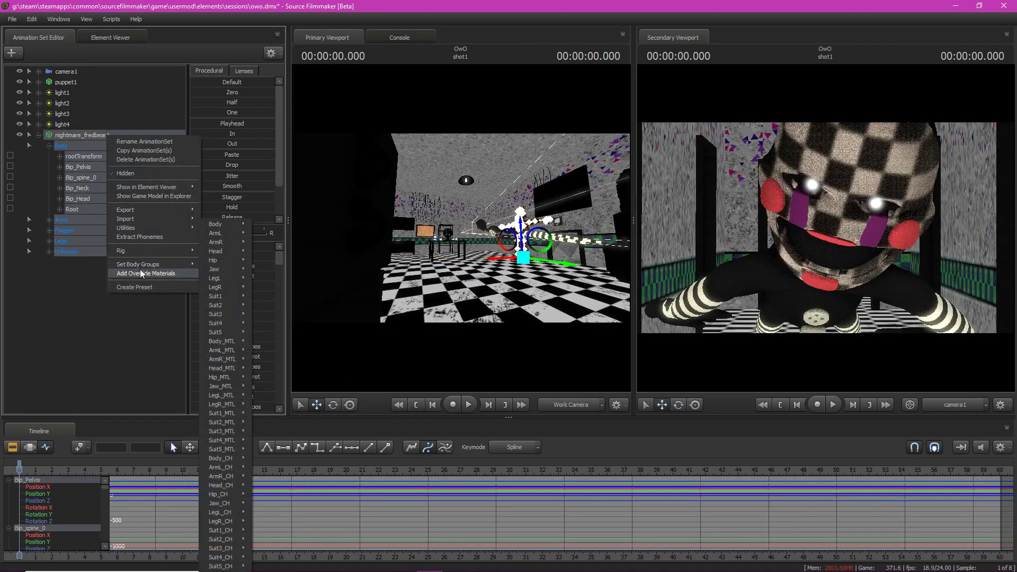
Reopen model selection on nightmare_fredbear.mdl and browse File Explorer to the nightmare_fredbear folder under the workshop materials
{"action": "left_click", "coordinate": [15, 53]}
{"action": "left_click", "coordinate": [78, 88]}
{"action": "key", "text": "alt+Tab"}
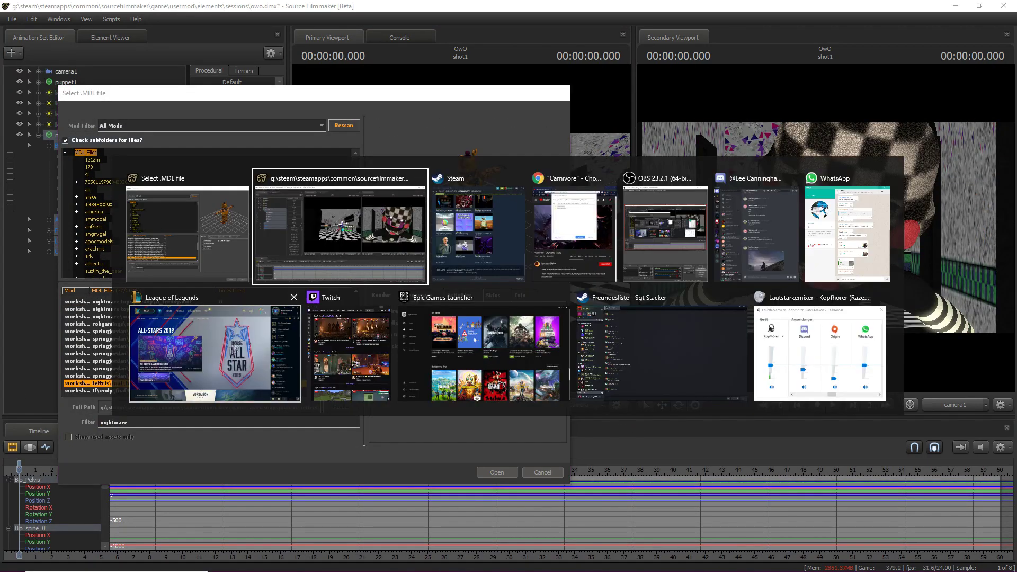
{"action": "left_click_drag", "start_coordinate": [743, 186], "coordinate": [742, 347]}
{"action": "left_click", "coordinate": [615, 238]}
{"action": "left_click", "coordinate": [605, 276]}
{"action": "left_click", "coordinate": [603, 226]}
{"action": "double_click", "coordinate": [680, 242]}
{"action": "scroll", "coordinate": [681, 175], "scroll_direction": "down", "scroll_amount": 20}
{"action": "double_click", "coordinate": [684, 182]}
{"action": "scroll", "coordinate": [688, 177], "scroll_direction": "down", "scroll_amount": 20}
{"action": "double_click", "coordinate": [692, 172]}
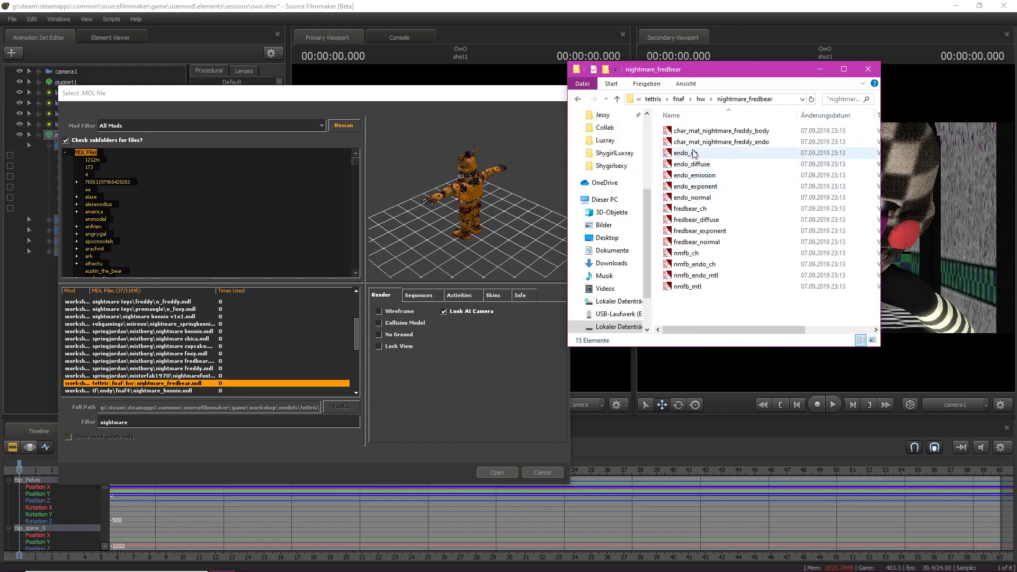
Inspect the fredbear_normal and fredbear_exponent texture files, and enlarge the folder window for full file details
{"action": "right_click", "coordinate": [688, 246]}
{"action": "left_click", "coordinate": [731, 318]}
{"action": "left_click", "coordinate": [579, 321]}
{"action": "left_click", "coordinate": [855, 153]}
{"action": "left_click", "coordinate": [709, 233]}
{"action": "right_click", "coordinate": [710, 233]}
{"action": "left_click", "coordinate": [747, 305]}
{"action": "left_click", "coordinate": [806, 152]}
{"action": "left_click_drag", "start_coordinate": [769, 61], "coordinate": [576, 8]}
{"action": "left_click_drag", "start_coordinate": [695, 162], "coordinate": [847, 166]}
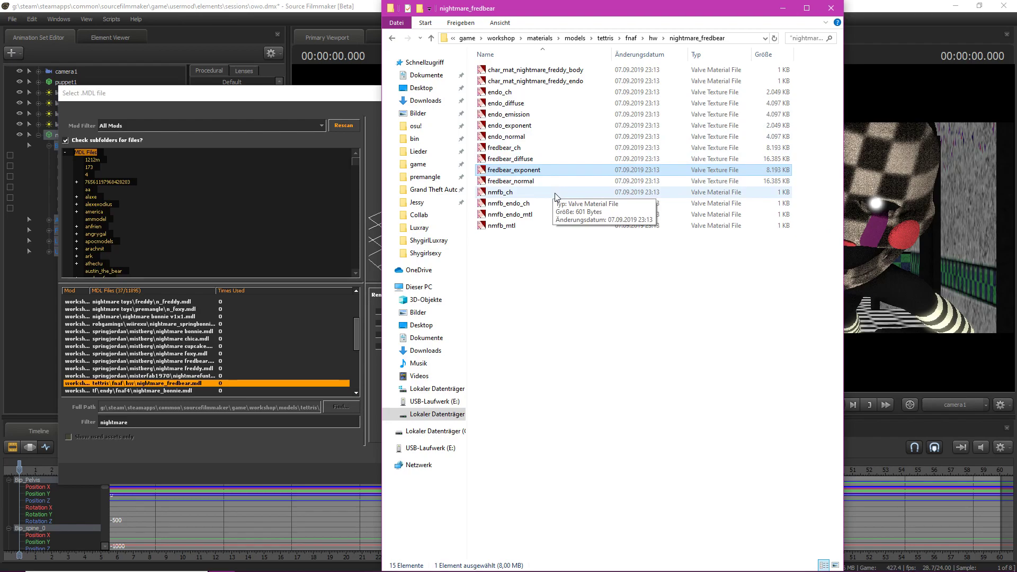
Open char_mat_nightmare_freddy_body.vmt in the text editor, select its $bumpmap path, return to Source Filmmaker, and cancel the model selection
{"action": "right_click", "coordinate": [559, 69]}
{"action": "left_click", "coordinate": [596, 141]}
{"action": "left_click", "coordinate": [435, 240]}
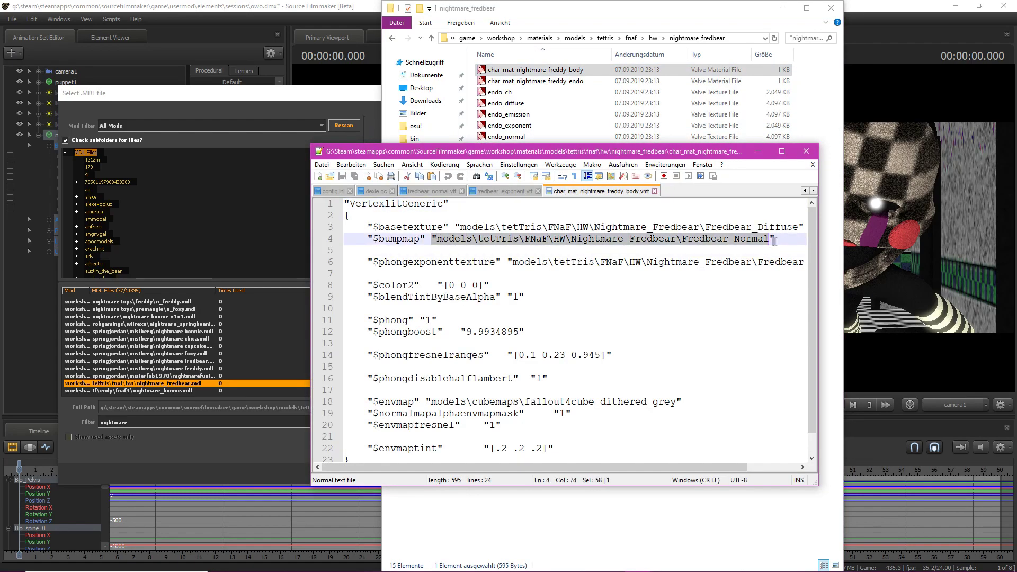
{"action": "left_click", "coordinate": [774, 242]}
{"action": "key", "text": "alt+Tab"}
{"action": "key", "text": "alt+Tab"}
{"action": "left_click", "coordinate": [541, 474]}
Bring up nightmare_fredbear1's game model data for viewing, and return to the list of animation sets
{"action": "right_click", "coordinate": [98, 137]}
{"action": "mouse_move", "coordinate": [159, 191]}
{"action": "left_click", "coordinate": [206, 201]}
{"action": "left_click", "coordinate": [53, 38]}
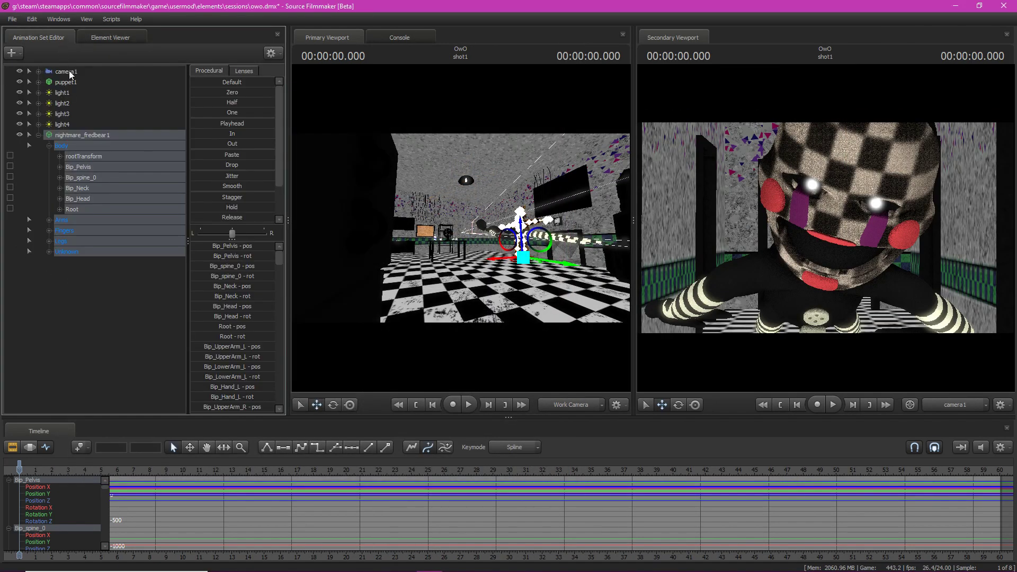
Open puppet1's game model data, expand its mask material, and delete the bump map attribute
{"action": "right_click", "coordinate": [69, 83]}
{"action": "mouse_move", "coordinate": [130, 137]}
{"action": "left_click", "coordinate": [177, 147]}
{"action": "left_click", "coordinate": [20, 263]}
{"action": "left_click", "coordinate": [31, 292]}
{"action": "left_click", "coordinate": [118, 342]}
{"action": "key", "text": "Delete"}
Enable lighting in the viewport, run mat_reloadallmaterials in the console, and return to the viewport and animation sets
{"action": "right_click", "coordinate": [403, 285]}
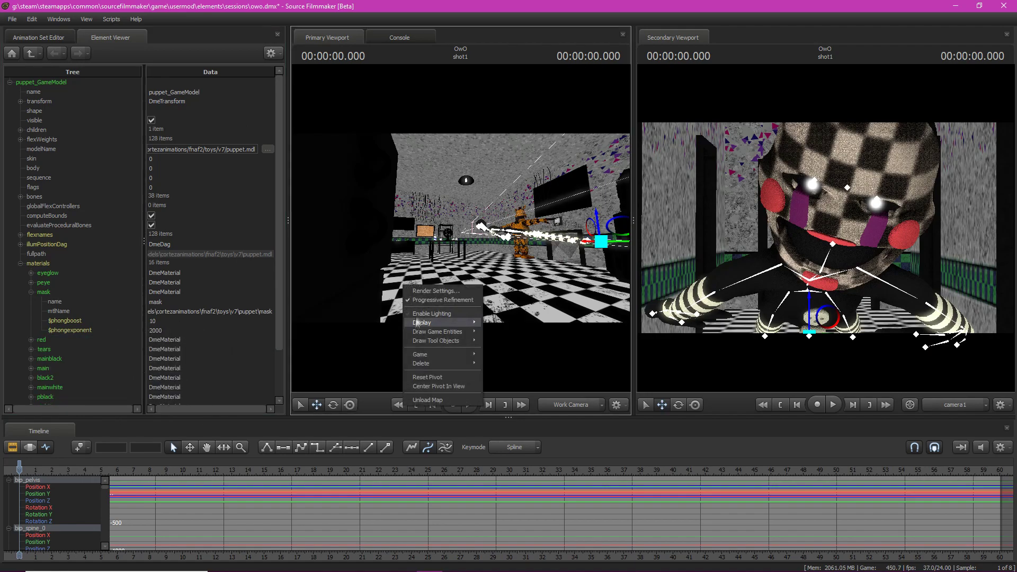
{"action": "left_click", "coordinate": [400, 37]}
{"action": "type", "text": "mat_reloadallmaterials"}
{"action": "key", "text": "Return"}
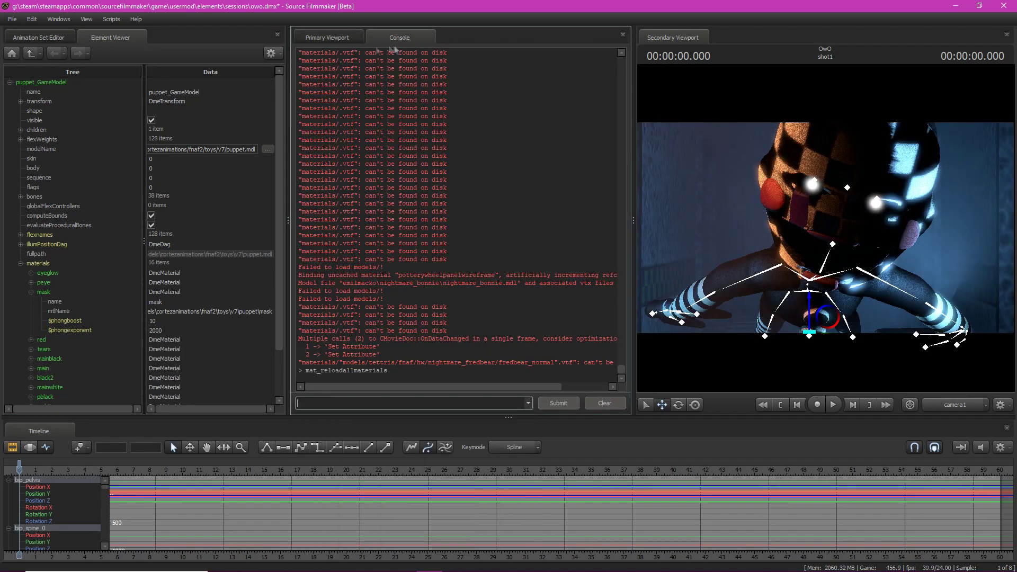
{"action": "left_click", "coordinate": [327, 39]}
{"action": "left_click", "coordinate": [38, 37]}
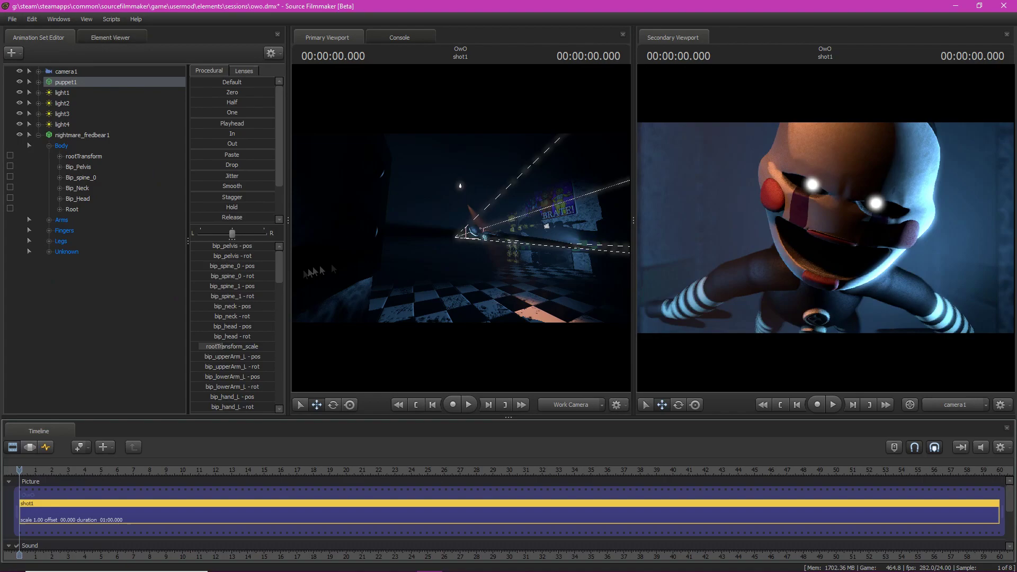
Export the puppet shot as a 1920 × 1080 PNG poster named Puppet on the Desktop
{"action": "mouse_move", "coordinate": [59, 126]}
{"action": "left_click", "coordinate": [124, 142]}
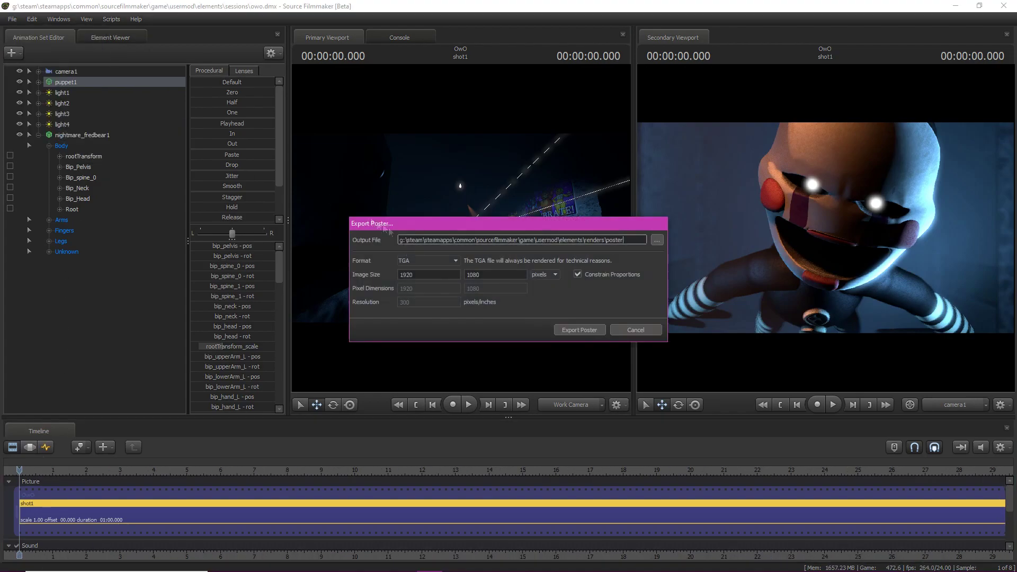
{"action": "left_click", "coordinate": [657, 240]}
{"action": "left_click", "coordinate": [498, 363]}
{"action": "type", "text": "Puppet"}
{"action": "key", "text": "Return"}
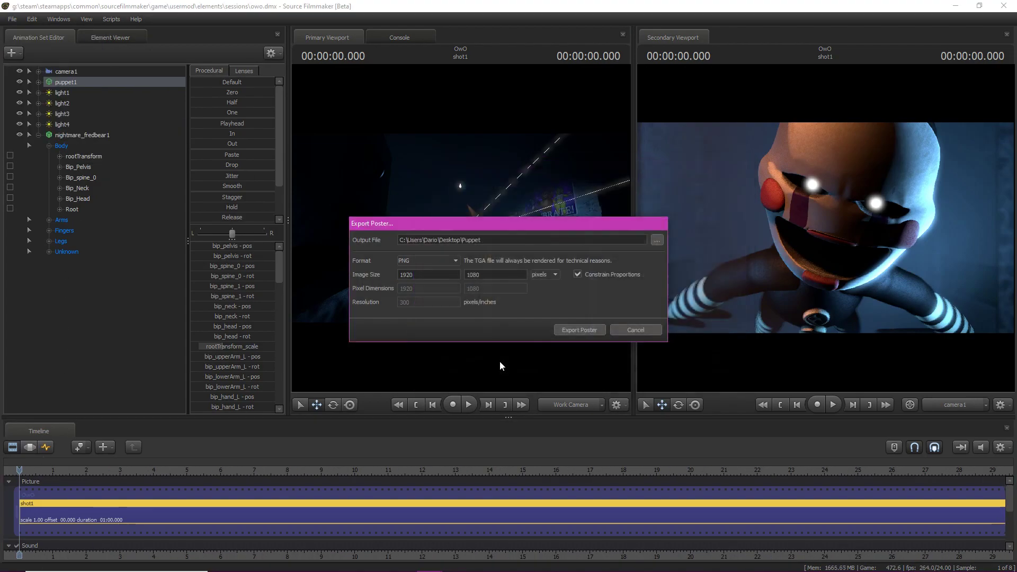
{"action": "left_click", "coordinate": [580, 330]}
{"action": "right_click", "coordinate": [588, 274]}
{"action": "left_click", "coordinate": [592, 279]}
{"action": "key", "text": "Return"}
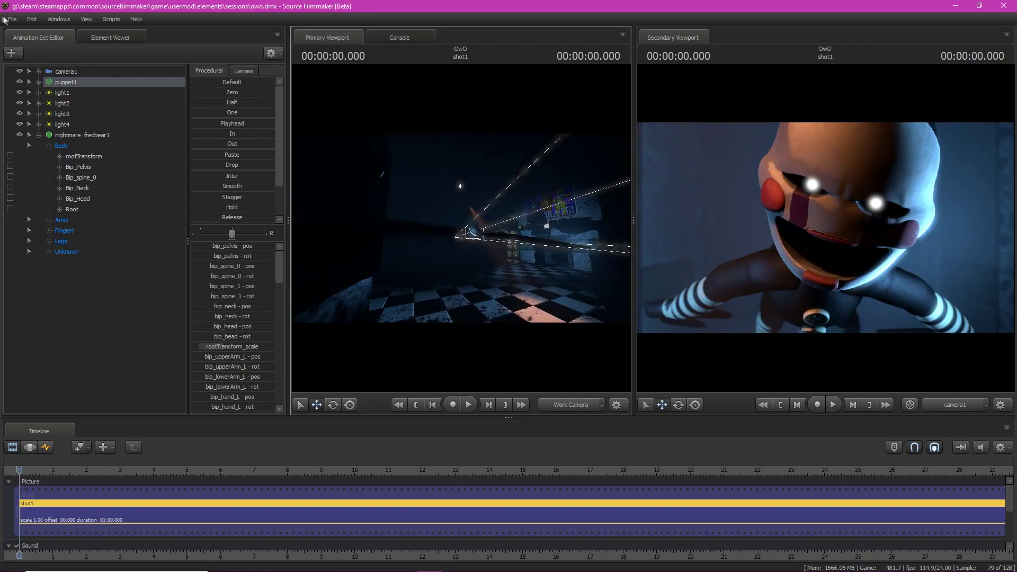
{"action": "left_click", "coordinate": [125, 137]}
{"action": "key", "text": "Return"}
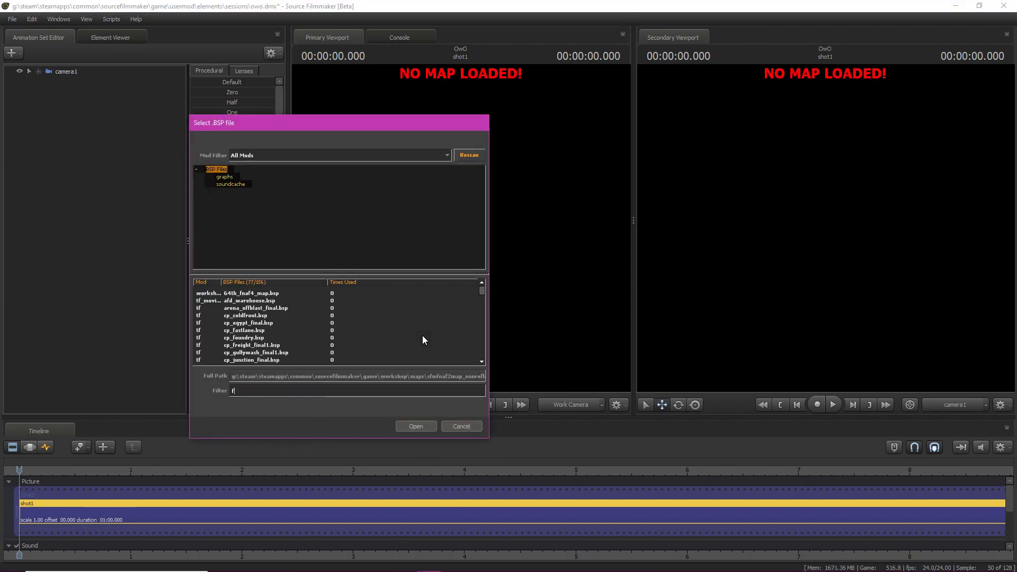
Load the new map and move camera1 into the red-wallpapered hallway beside the bright windows
{"action": "double_click", "coordinate": [421, 335]}
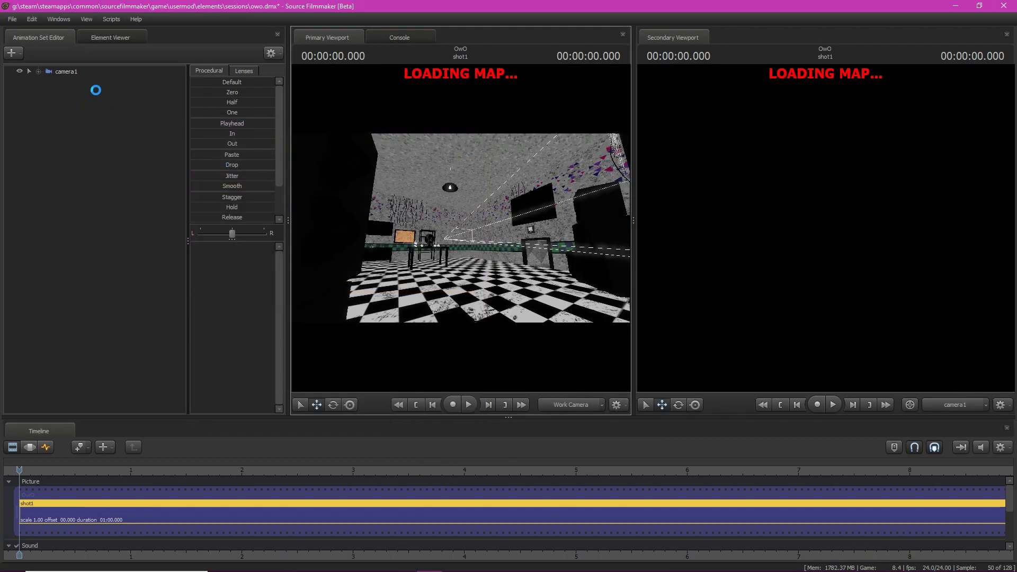
{"action": "left_click", "coordinate": [67, 71]}
{"action": "left_click", "coordinate": [826, 227]}
{"action": "left_click", "coordinate": [509, 305]}
{"action": "left_click", "coordinate": [46, 448]}
{"action": "left_click_drag", "start_coordinate": [826, 228], "coordinate": [834, 233]}
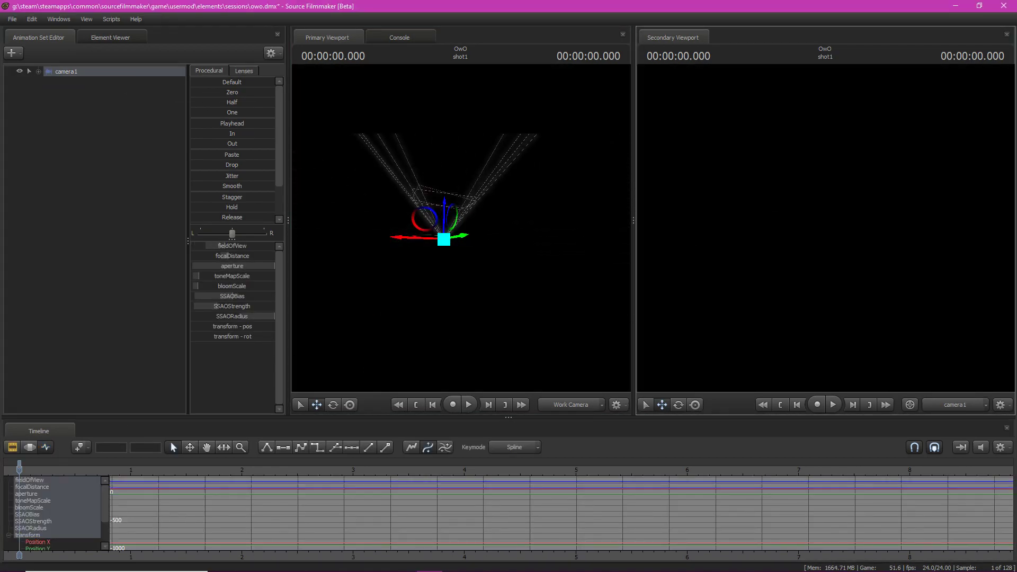
{"action": "left_click_drag", "start_coordinate": [825, 227], "coordinate": [859, 228]}
{"action": "right_click", "coordinate": [826, 228]}
{"action": "mouse_move", "coordinate": [864, 275]}
{"action": "left_click", "coordinate": [920, 285]}
Filter the available models by "nightmare" and add the nightmare_fredbear model to the shot
{"action": "left_click", "coordinate": [13, 53]}
{"action": "left_click", "coordinate": [57, 83]}
{"action": "left_click", "coordinate": [57, 85]}
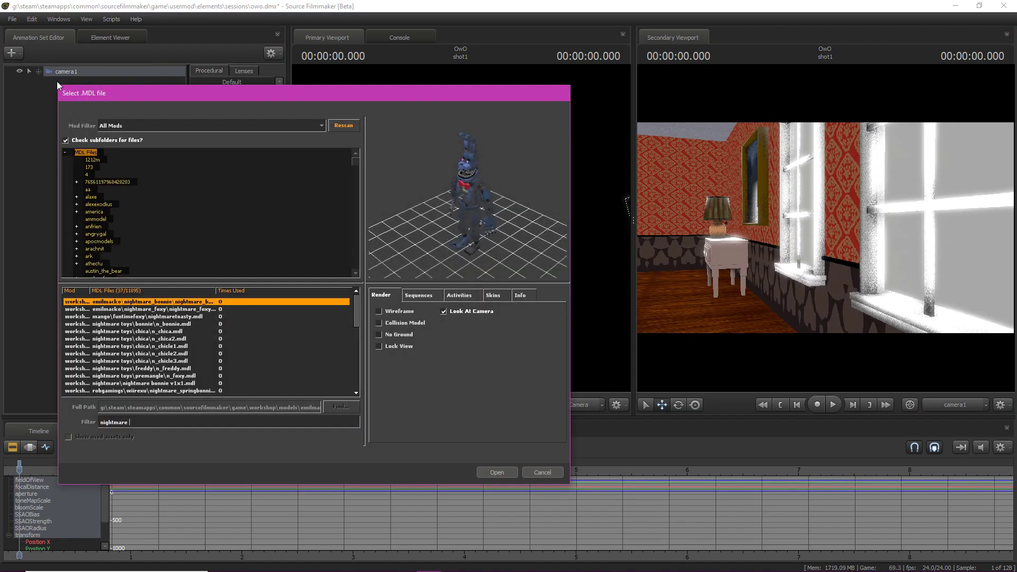
{"action": "left_click", "coordinate": [497, 472]}
{"action": "left_click_drag", "start_coordinate": [461, 228], "coordinate": [419, 239]}
Add a scale control to nightmare_fredbear1's rootTransform and enlarge the model
{"action": "left_click", "coordinate": [38, 82]}
{"action": "left_click", "coordinate": [49, 93]}
{"action": "right_click", "coordinate": [102, 108]}
{"action": "left_click", "coordinate": [152, 132]}
{"action": "left_click", "coordinate": [91, 157]}
{"action": "left_click_drag", "start_coordinate": [194, 245], "coordinate": [202, 246]}
Move and rotate nightmare_fredbear1 along the hallway using its rootTransform
{"action": "left_click", "coordinate": [84, 103]}
{"action": "left_click_drag", "start_coordinate": [419, 243], "coordinate": [411, 206]}
{"action": "left_click_drag", "start_coordinate": [461, 228], "coordinate": [450, 207]}
{"action": "key", "text": "e"}
{"action": "left_click_drag", "start_coordinate": [483, 310], "coordinate": [461, 316]}
Reduce nightmare_fredbear1's scale and reposition the model so it stands in front of camera1
{"action": "left_click", "coordinate": [91, 157]}
{"action": "left_click_drag", "start_coordinate": [201, 246], "coordinate": [196, 245]}
{"action": "left_click", "coordinate": [105, 104]}
{"action": "left_click_drag", "start_coordinate": [461, 228], "coordinate": [456, 249]}
{"action": "left_click_drag", "start_coordinate": [466, 249], "coordinate": [468, 243]}
{"action": "left_click_drag", "start_coordinate": [826, 228], "coordinate": [858, 223]}
Pose Nightmare Fredbear's body and head toward camera1 and open the jaw wide
{"action": "left_click", "coordinate": [445, 227], "text": "ctrl"}
{"action": "left_click_drag", "start_coordinate": [463, 235], "coordinate": [495, 243]}
{"action": "left_click", "coordinate": [468, 171], "text": "ctrl"}
{"action": "key", "text": "e"}
{"action": "left_click_drag", "start_coordinate": [479, 180], "coordinate": [475, 178]}
{"action": "left_click", "coordinate": [820, 266], "text": "ctrl"}
{"action": "left_click", "coordinate": [820, 206], "text": "ctrl"}
{"action": "left_click_drag", "start_coordinate": [824, 207], "coordinate": [829, 195]}
{"action": "left_click", "coordinate": [823, 269], "text": "ctrl"}
{"action": "left_click_drag", "start_coordinate": [823, 267], "coordinate": [825, 280]}
Rotate Nightmare Fredbear's left and right upper arms so both arms hang down beside the body
{"action": "left_click", "coordinate": [923, 306], "text": "ctrl"}
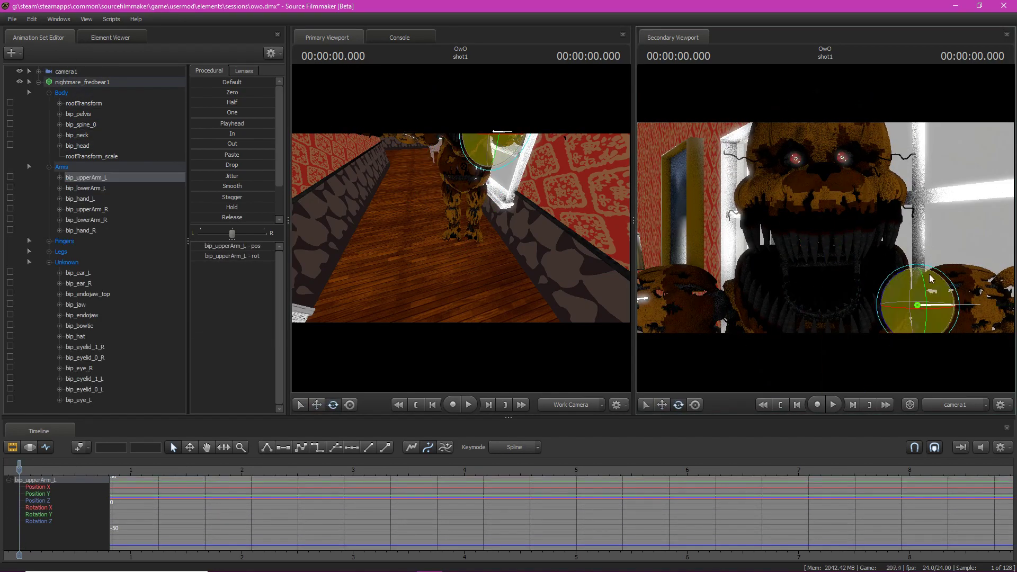
{"action": "left_click_drag", "start_coordinate": [933, 278], "coordinate": [951, 312]}
{"action": "left_click", "coordinate": [722, 306], "text": "ctrl"}
{"action": "left_click_drag", "start_coordinate": [702, 276], "coordinate": [686, 313]}
{"action": "left_click_drag", "start_coordinate": [937, 323], "coordinate": [901, 297]}
Adjust camera1's focal distance and narrow its field of view around Nightmare Fredbear's face
{"action": "key", "text": "r"}
{"action": "left_click_drag", "start_coordinate": [228, 255], "coordinate": [233, 256]}
{"action": "left_click_drag", "start_coordinate": [204, 246], "coordinate": [196, 247]}
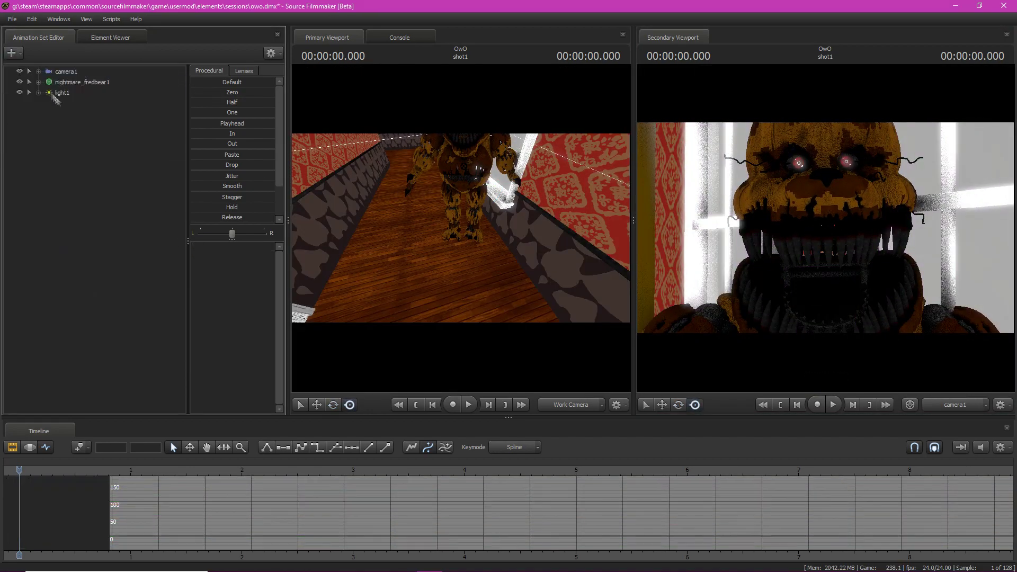
Reduce light1's shadow attenuation and intensity, and tint its colour for a yellowish side light on Nightmare Fredbear
{"action": "left_click_drag", "start_coordinate": [224, 305], "coordinate": [190, 304]}
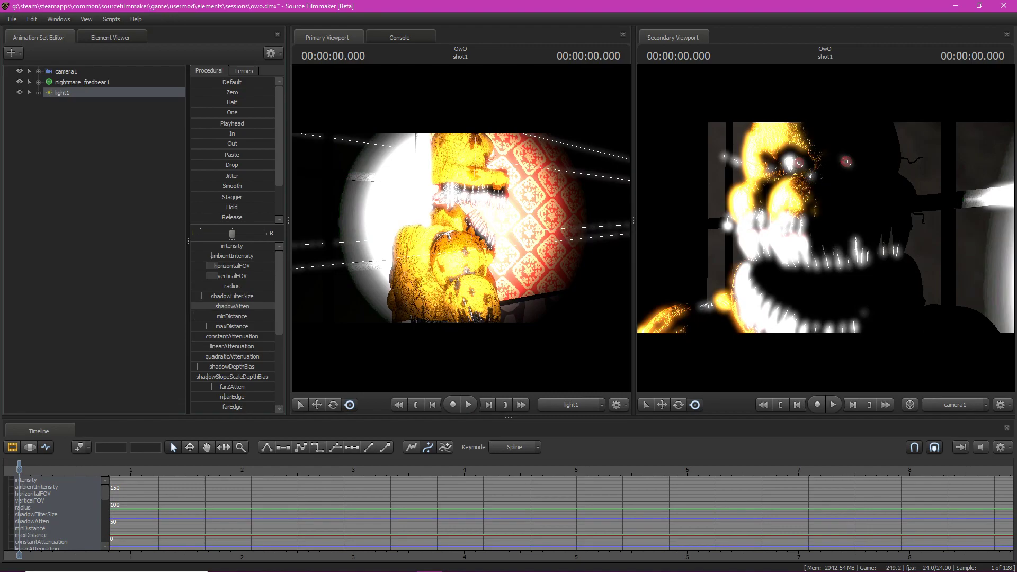
{"action": "left_click_drag", "start_coordinate": [219, 247], "coordinate": [208, 247]}
{"action": "scroll", "coordinate": [228, 318], "scroll_direction": "down", "scroll_amount": 5}
{"action": "mouse_move", "coordinate": [234, 358]}
{"action": "left_mouse_down"}
{"action": "mouse_move", "coordinate": [200, 358]}
{"action": "mouse_move", "coordinate": [225, 367]}
{"action": "left_mouse_up"}
Duplicate light1 and look through the copy in the primary viewport
{"action": "right_click", "coordinate": [78, 97]}
{"action": "left_click", "coordinate": [88, 111]}
{"action": "key", "text": "ctrl+v"}
{"action": "left_click_drag", "start_coordinate": [64, 103], "coordinate": [435, 228]}
Make light2 a brighter volumetric light, adjusting its options, intensity, noise strength and volumetric intensity
{"action": "right_click", "coordinate": [84, 105]}
{"action": "left_click", "coordinate": [96, 227]}
{"action": "right_click", "coordinate": [73, 105]}
{"action": "left_click", "coordinate": [99, 236]}
{"action": "right_click", "coordinate": [66, 101]}
{"action": "left_click", "coordinate": [94, 240]}
{"action": "left_click_drag", "start_coordinate": [207, 246], "coordinate": [222, 248]}
{"action": "scroll", "coordinate": [228, 318], "scroll_direction": "down", "scroll_amount": 5}
{"action": "left_click_drag", "start_coordinate": [236, 307], "coordinate": [214, 308]}
{"action": "left_click_drag", "start_coordinate": [200, 298], "coordinate": [203, 297]}
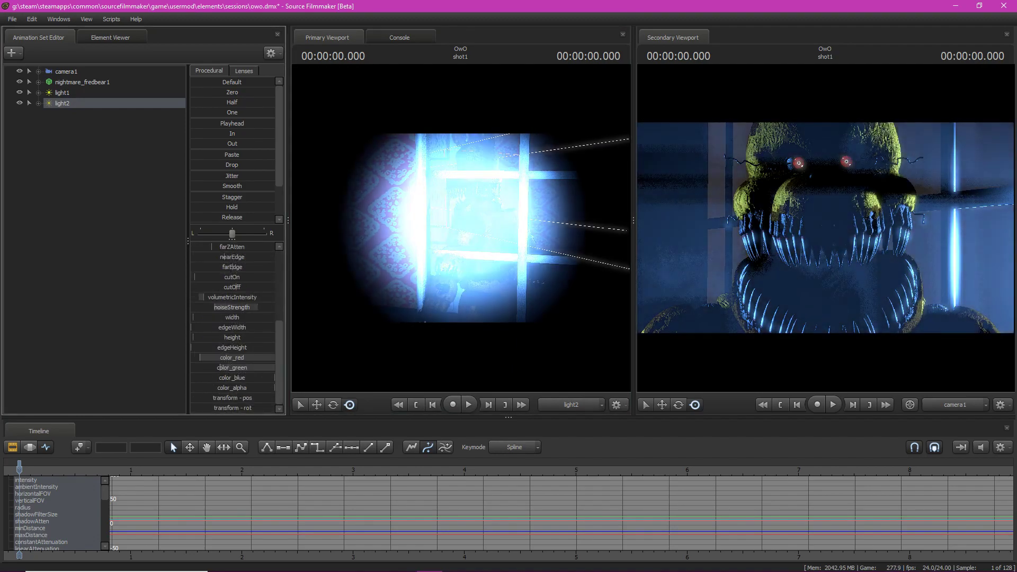
Create a new light, aim it at Nightmare Fredbear's eye on the right of camera1's view, and lower its intensity
{"action": "left_click", "coordinate": [13, 53]}
{"action": "left_click", "coordinate": [59, 90]}
{"action": "left_click_drag", "start_coordinate": [63, 114], "coordinate": [493, 228]}
{"action": "right_click", "coordinate": [82, 114]}
{"action": "left_click", "coordinate": [118, 253]}
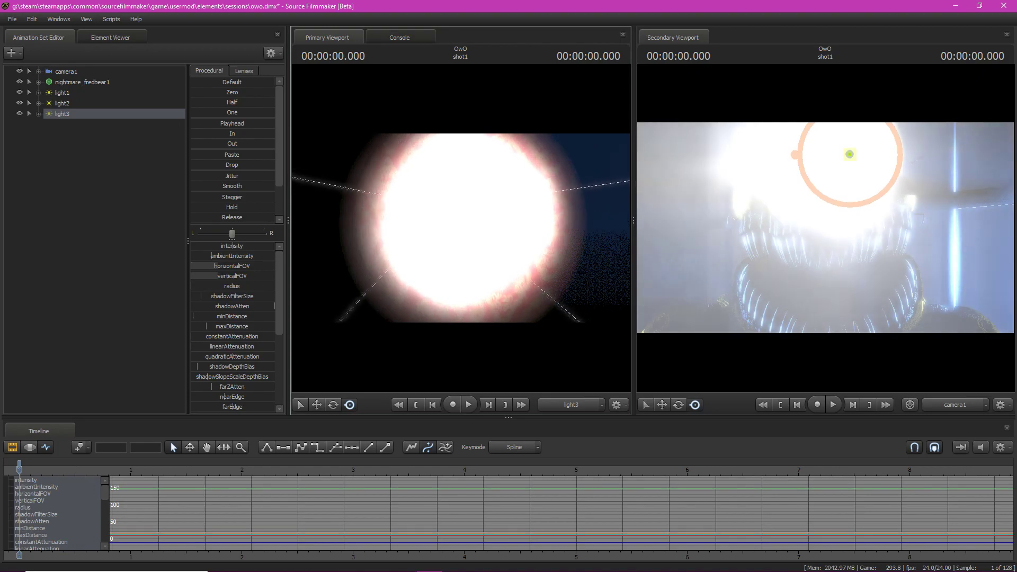
{"action": "left_click_drag", "start_coordinate": [209, 297], "coordinate": [191, 296]}
{"action": "left_click_drag", "start_coordinate": [461, 228], "coordinate": [469, 228]}
{"action": "left_click_drag", "start_coordinate": [232, 246], "coordinate": [199, 246]}
{"action": "left_click_drag", "start_coordinate": [461, 228], "coordinate": [456, 225]}
Turn light3 into a dim red glow without green or blue, and add a duplicate for Nightmare Fredbear's other eye
{"action": "scroll", "coordinate": [232, 327], "scroll_direction": "down", "scroll_amount": 5}
{"action": "left_click_drag", "start_coordinate": [234, 366], "coordinate": [190, 367]}
{"action": "left_click_drag", "start_coordinate": [233, 377], "coordinate": [190, 377]}
{"action": "scroll", "coordinate": [228, 318], "scroll_direction": "up", "scroll_amount": 5}
{"action": "left_click_drag", "start_coordinate": [231, 246], "coordinate": [226, 246]}
{"action": "left_click_drag", "start_coordinate": [232, 357], "coordinate": [201, 357]}
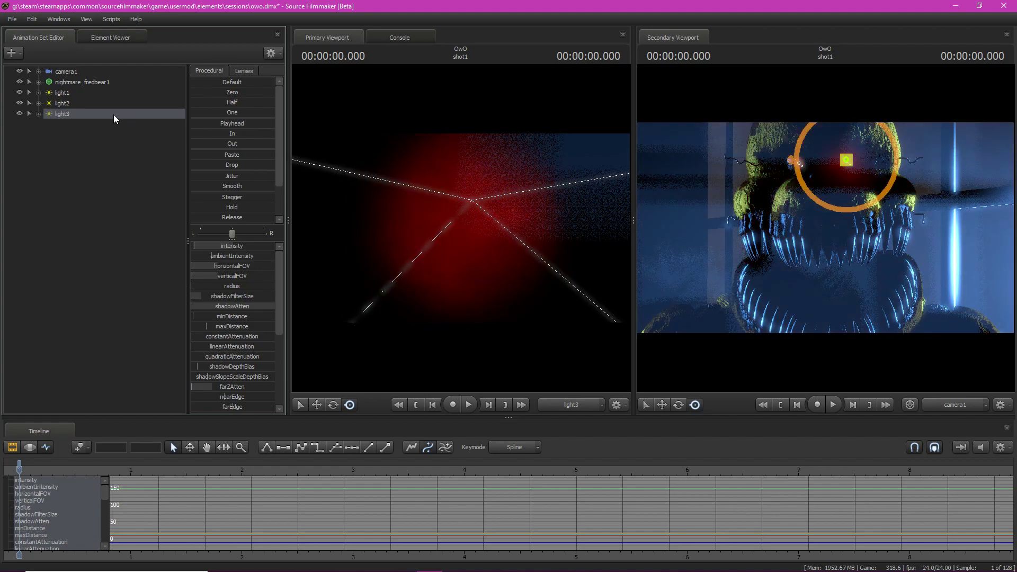
{"action": "right_click", "coordinate": [118, 135]}
{"action": "left_click", "coordinate": [154, 160]}
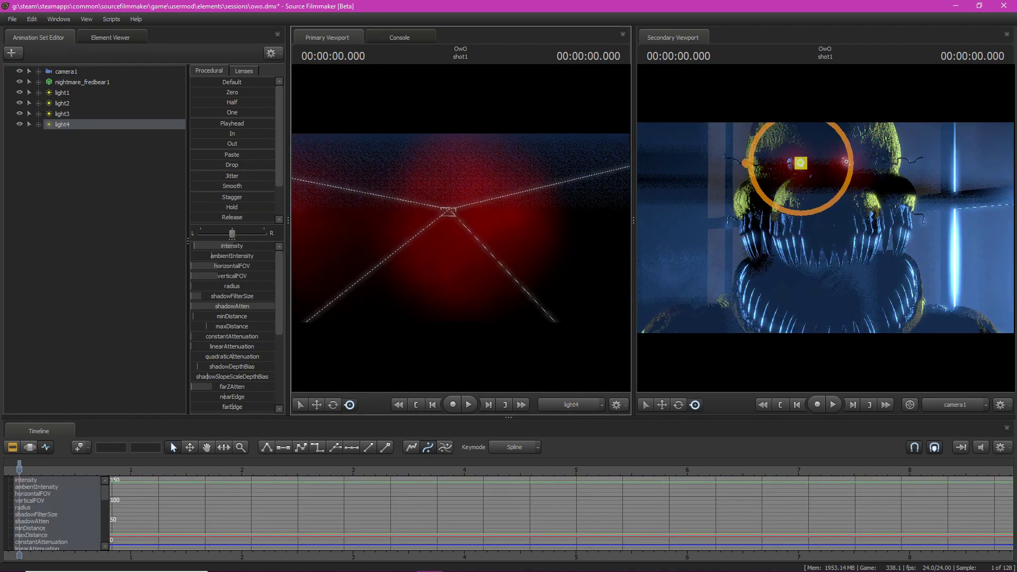
Save the session and export the shot as a 1920 × 1080 PNG poster named Nightmare Fredbear
{"action": "key", "text": "ctrl+s"}
{"action": "left_click", "coordinate": [12, 19]}
{"action": "mouse_move", "coordinate": [31, 122]}
{"action": "left_click", "coordinate": [139, 146]}
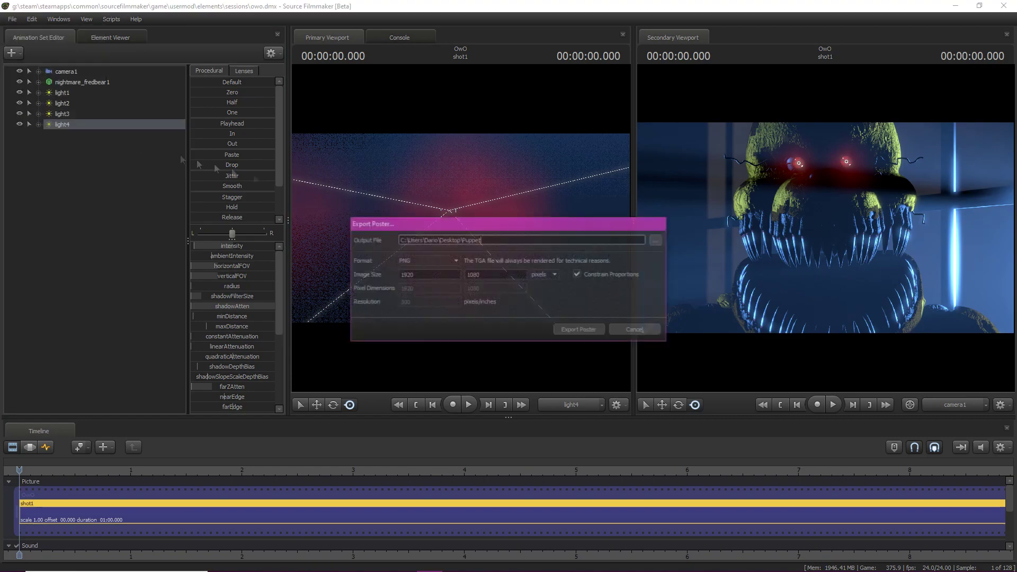
{"action": "type", "text": "Nightmare Fredbear"}
{"action": "key", "text": "Return"}
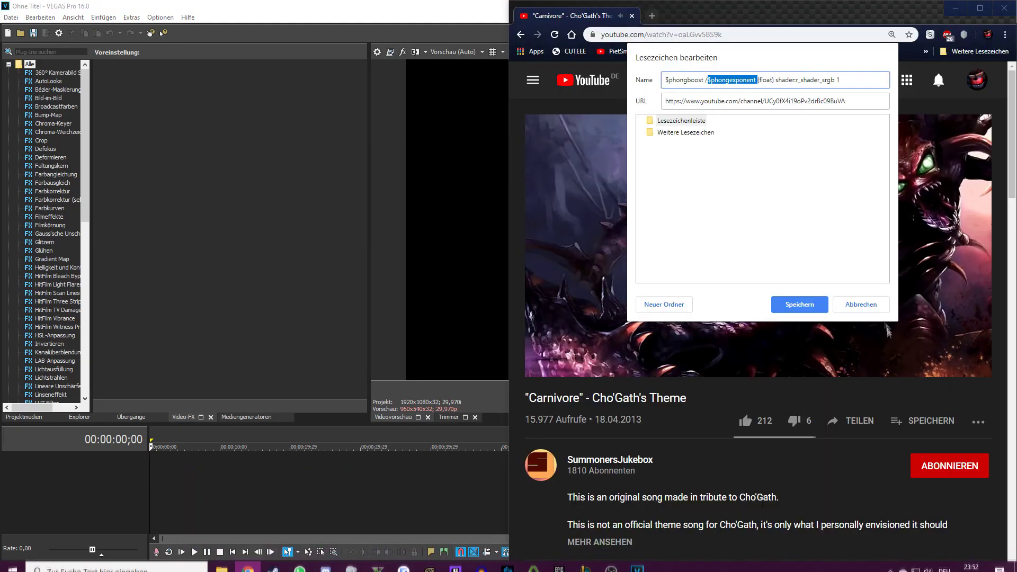
Switch to VEGAS Pro and open the Puppet image from the Desktop onto the timeline
{"action": "scroll", "coordinate": [724, 471], "scroll_direction": "down", "scroll_amount": 5}
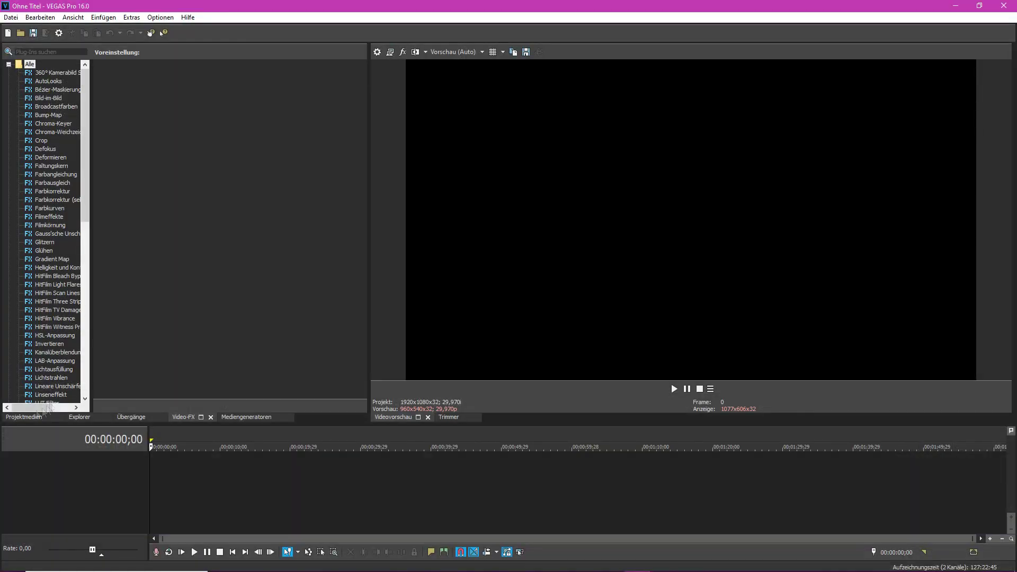
{"action": "left_click", "coordinate": [32, 417]}
{"action": "left_click", "coordinate": [21, 33]}
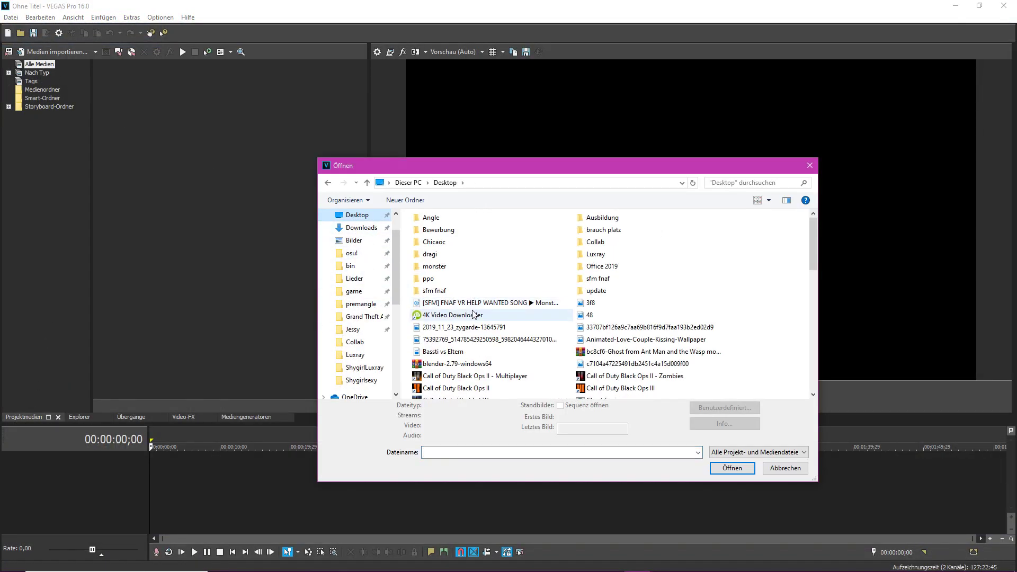
{"action": "left_click", "coordinate": [473, 313]}
{"action": "type", "text": "pu"}
{"action": "double_click", "coordinate": [602, 240]}
{"action": "scroll", "coordinate": [223, 468], "scroll_direction": "up", "scroll_amount": 3}
{"action": "key", "text": "Home"}
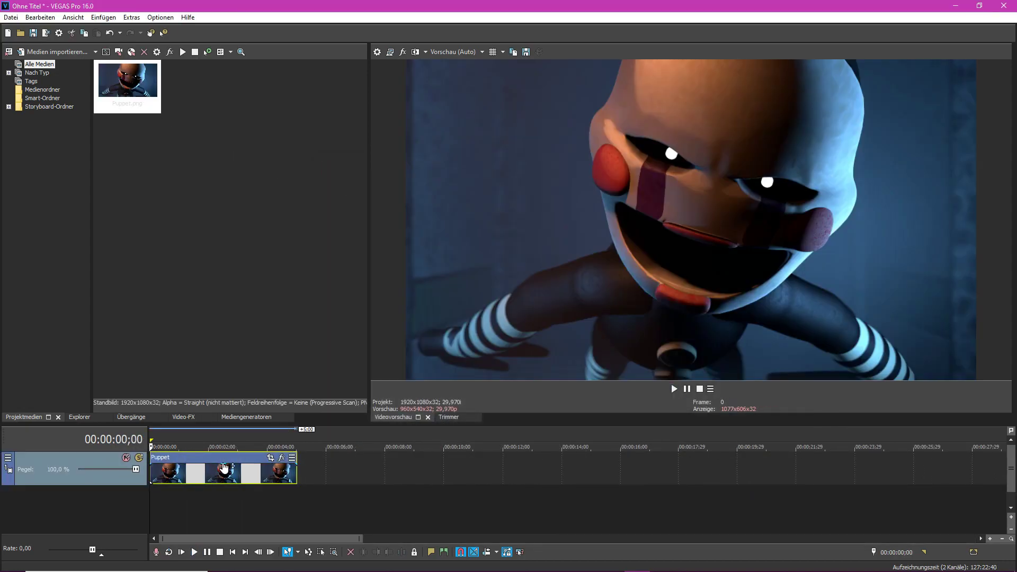
Crop away the right part of the Puppet clip, leaving it about 1003 pixels wide
{"action": "scroll", "coordinate": [149, 446], "scroll_direction": "up", "scroll_amount": 3}
{"action": "left_click", "coordinate": [909, 458]}
{"action": "key", "text": "ctrl+z"}
{"action": "left_click_drag", "start_coordinate": [428, 317], "coordinate": [335, 315]}
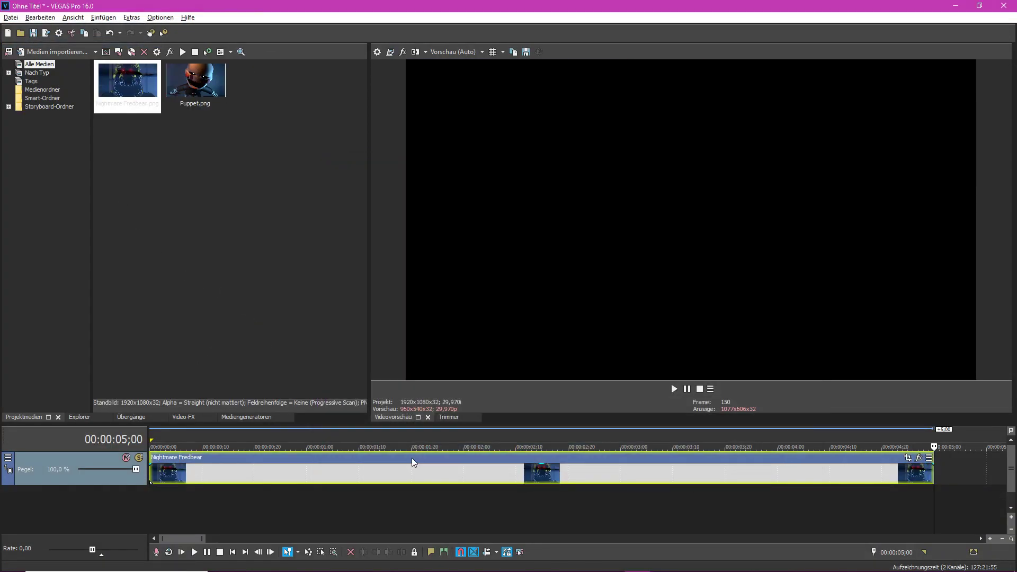
Place the Puppet clip on a second track below Nightmare Fredbear and return the playhead to the start
{"action": "right_click", "coordinate": [386, 496]}
{"action": "left_click", "coordinate": [413, 527]}
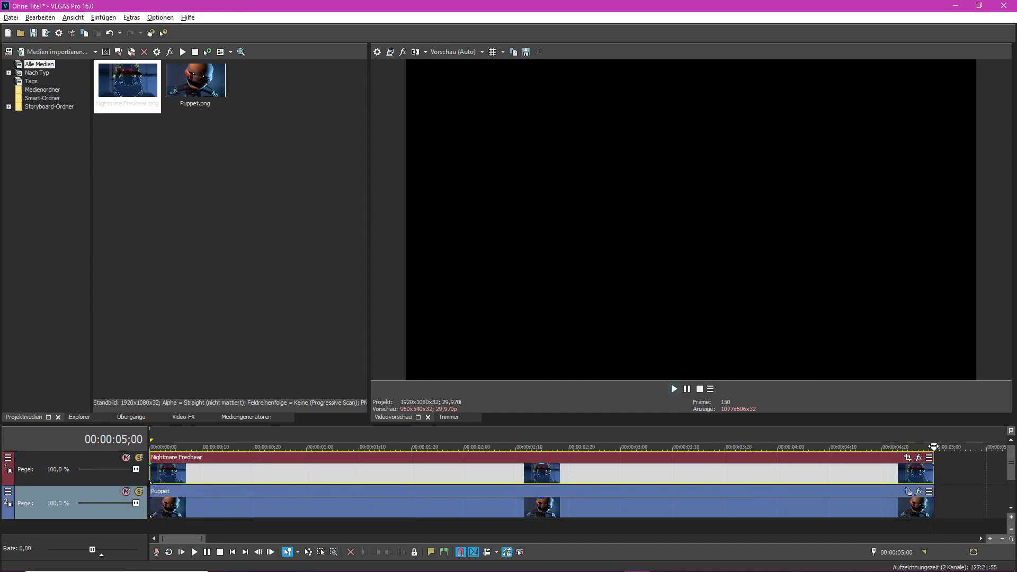
{"action": "left_click_drag", "start_coordinate": [934, 447], "coordinate": [151, 448]}
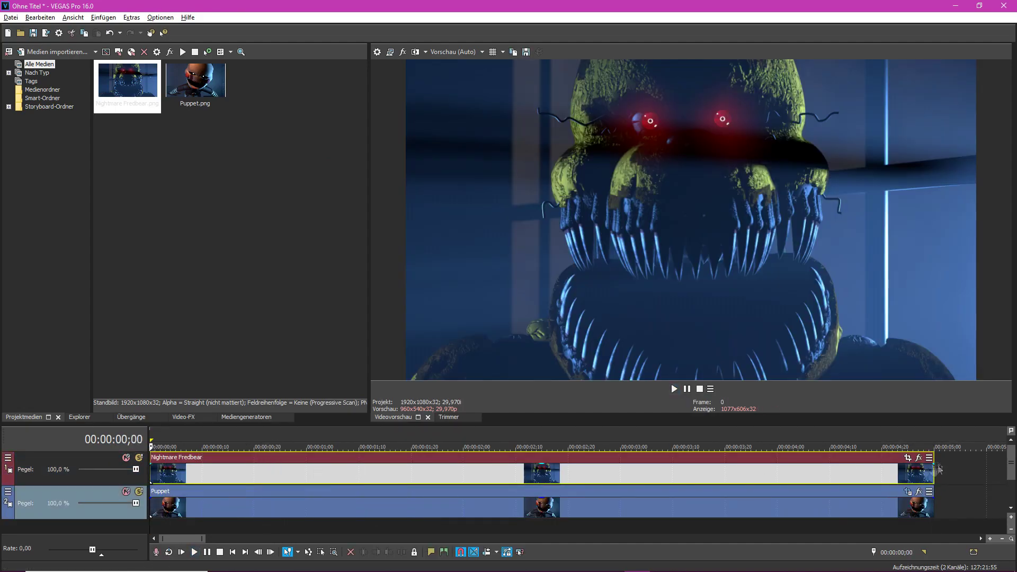
Turn off fitting to the frame size for the Nightmare Fredbear clip and crop it to its right part, 916.5 pixels wide
{"action": "left_click", "coordinate": [909, 458]}
{"action": "left_click", "coordinate": [108, 248]}
{"action": "left_click_drag", "start_coordinate": [200, 314], "coordinate": [338, 321]}
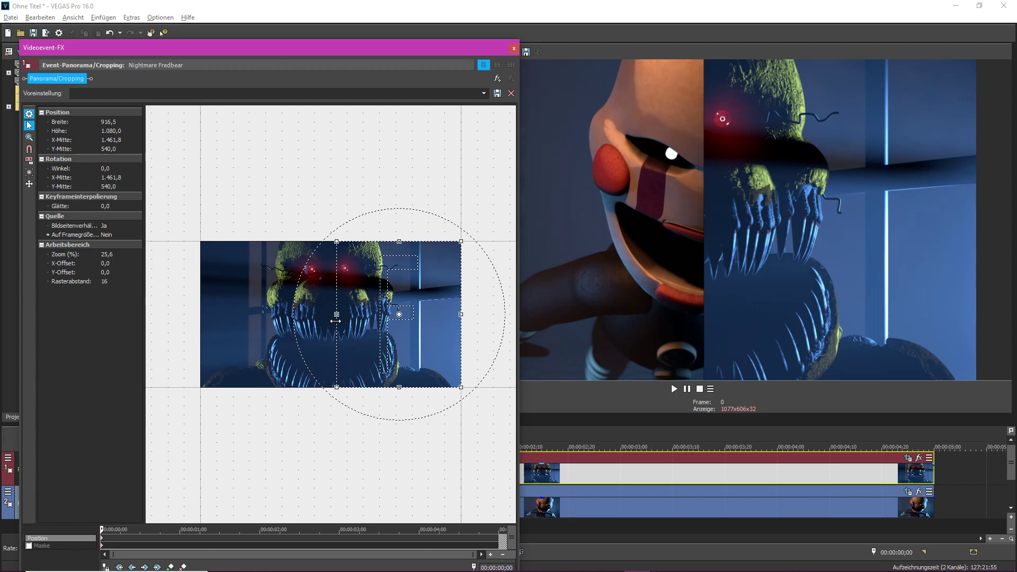
Try other source aspect settings and crop-frame adjustments on the Nightmare Fredbear clip, undo them, and close the cropping window
{"action": "left_click", "coordinate": [109, 226]}
{"action": "left_click", "coordinate": [118, 240]}
{"action": "mouse_move", "coordinate": [407, 242]}
{"action": "left_mouse_down"}
{"action": "mouse_move", "coordinate": [407, 253]}
{"action": "mouse_move", "coordinate": [408, 242]}
{"action": "mouse_move", "coordinate": [396, 242]}
{"action": "left_mouse_up"}
{"action": "left_click", "coordinate": [111, 235]}
{"action": "left_click", "coordinate": [113, 242]}
{"action": "left_click_drag", "start_coordinate": [336, 316], "coordinate": [225, 327]}
{"action": "key", "text": "ctrl+z"}
{"action": "key", "text": "ctrl+z"}
{"action": "key", "text": "ctrl+z"}
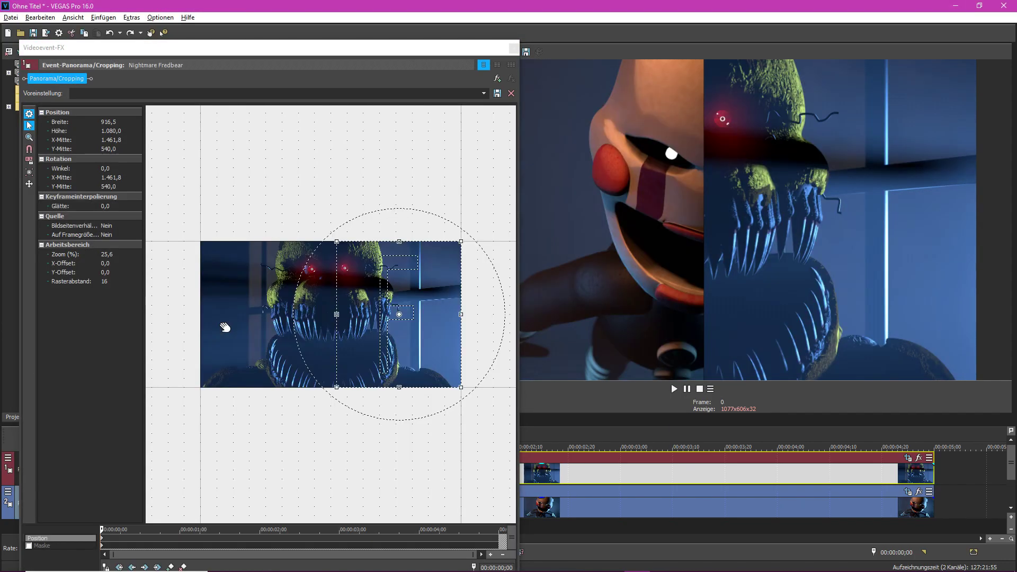
{"action": "left_click", "coordinate": [514, 48]}
Add VEGAS Farbkorrektur to the Nightmare Fredbear clip with saturation 0.755, gamma 0.626 and gain 1.510, and tint its low tones
{"action": "left_click", "coordinate": [918, 458]}
{"action": "double_click", "coordinate": [313, 431]}
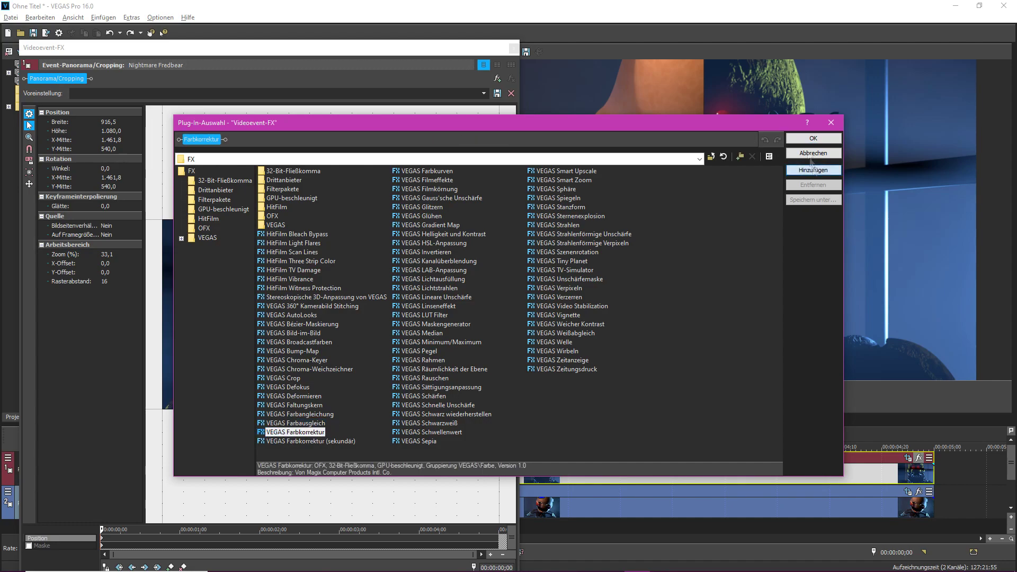
{"action": "left_click_drag", "start_coordinate": [105, 440], "coordinate": [125, 452]}
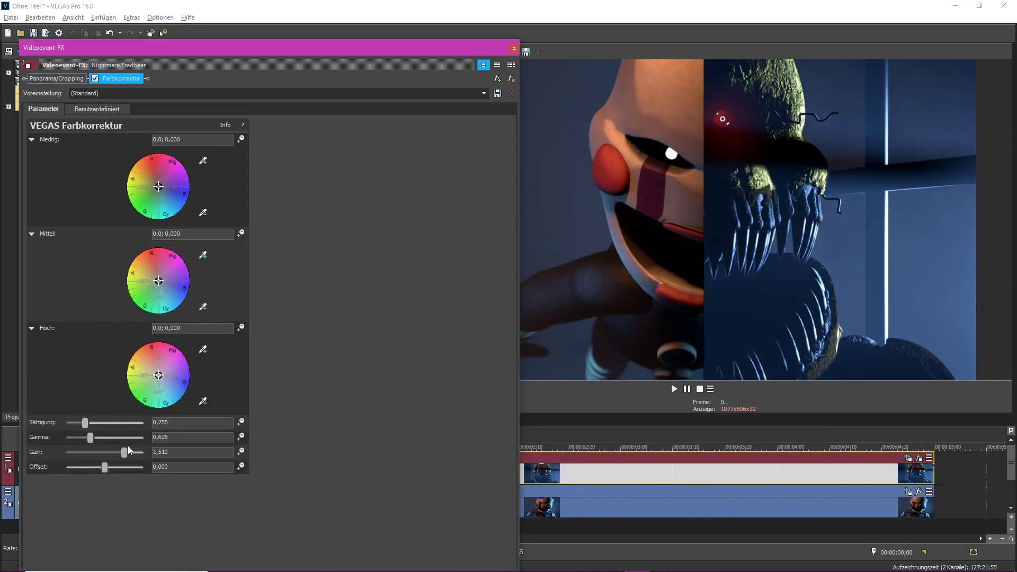
{"action": "left_click", "coordinate": [154, 185]}
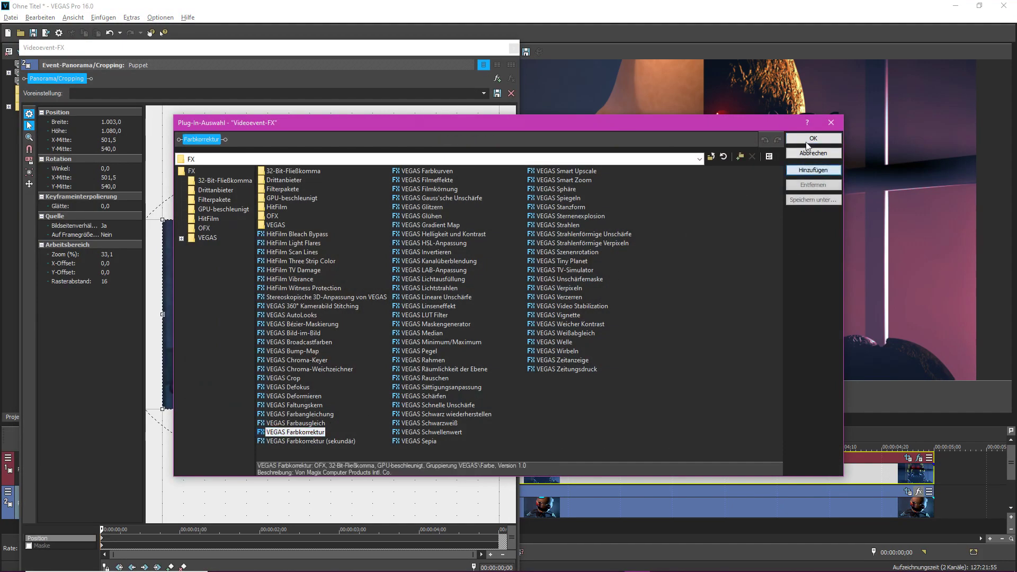
Add the VEGAS Farbkorrektur effect to the Puppet clip and tint its mid tones
{"action": "double_click", "coordinate": [308, 424]}
{"action": "left_click", "coordinate": [173, 287]}
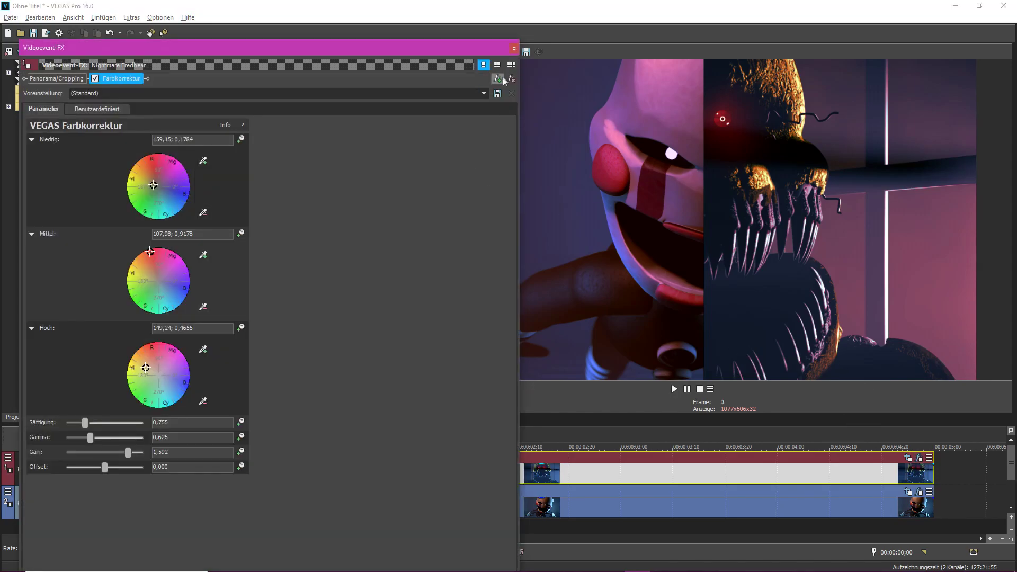
Add the VEGAS Sternenexplosion and VEGAS Glitzern effects to the Nightmare Fredbear clip
{"action": "left_click", "coordinate": [498, 79]}
{"action": "left_click", "coordinate": [574, 216]}
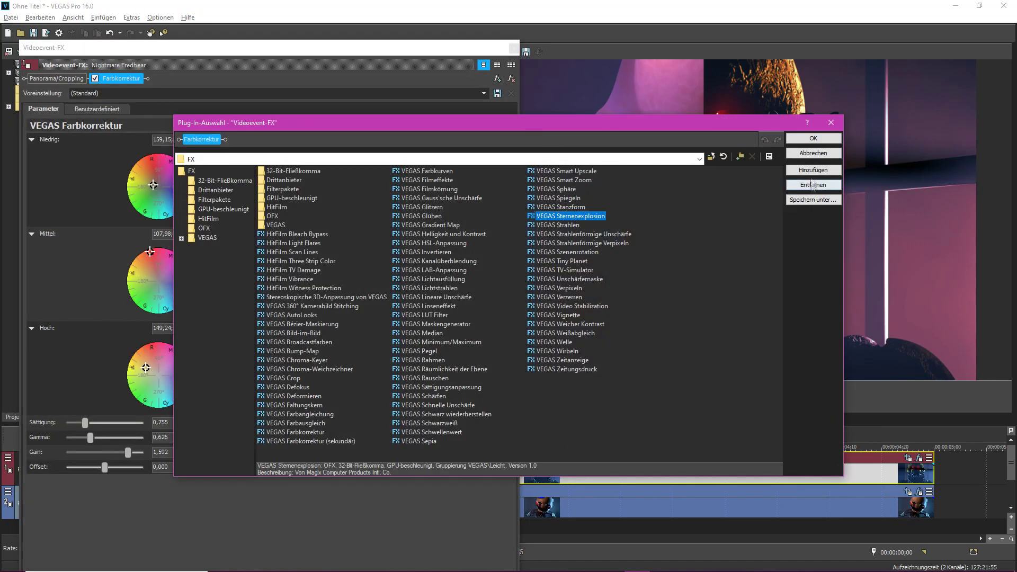
{"action": "left_click", "coordinate": [813, 170]}
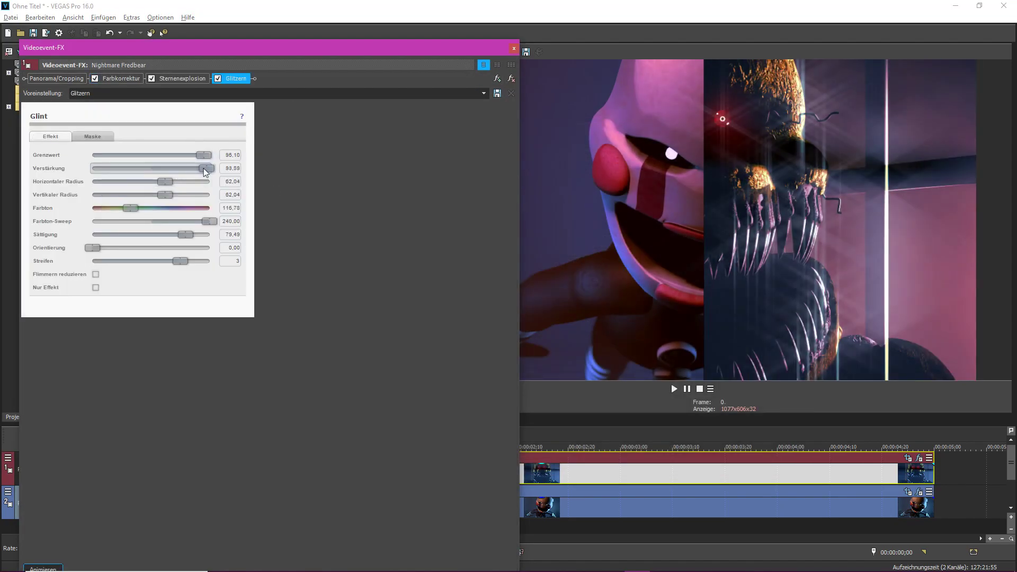
Set Glitzern to horizontal radius 0, vertical radius 11.36, hue 360, hue sweep 240, saturation 0, orientation 175.93 and 2 streaks, with flicker reduction on
{"action": "left_click_drag", "start_coordinate": [94, 191], "coordinate": [84, 191]}
{"action": "left_click_drag", "start_coordinate": [164, 195], "coordinate": [95, 197]}
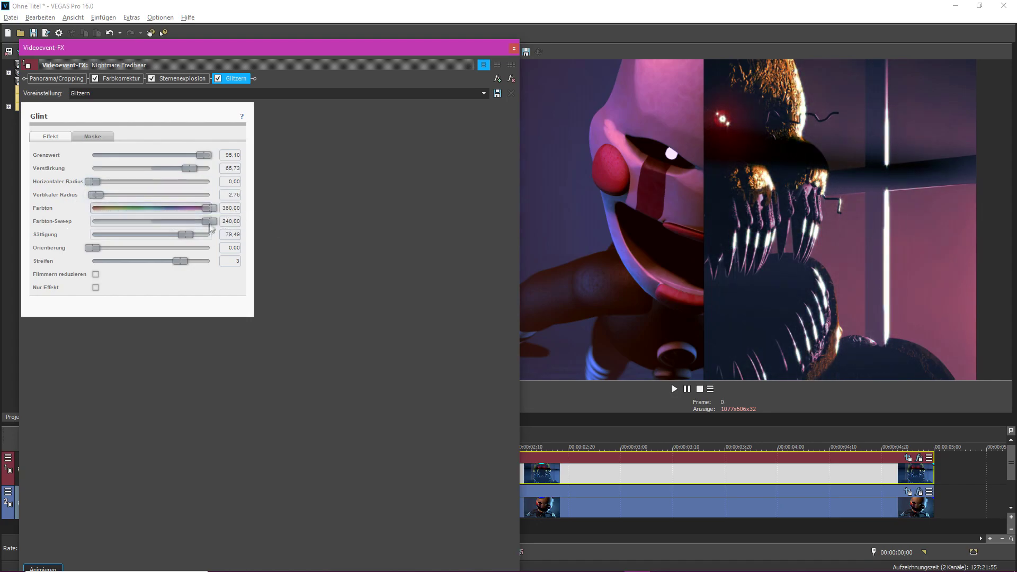
{"action": "left_click_drag", "start_coordinate": [186, 261], "coordinate": [153, 260]}
{"action": "left_click_drag", "start_coordinate": [94, 247], "coordinate": [153, 243]}
{"action": "mouse_move", "coordinate": [204, 155]}
{"action": "left_mouse_down"}
{"action": "mouse_move", "coordinate": [166, 158]}
{"action": "mouse_move", "coordinate": [205, 157]}
{"action": "mouse_move", "coordinate": [193, 155]}
{"action": "left_mouse_up"}
{"action": "left_click", "coordinate": [97, 273]}
{"action": "left_click", "coordinate": [95, 274]}
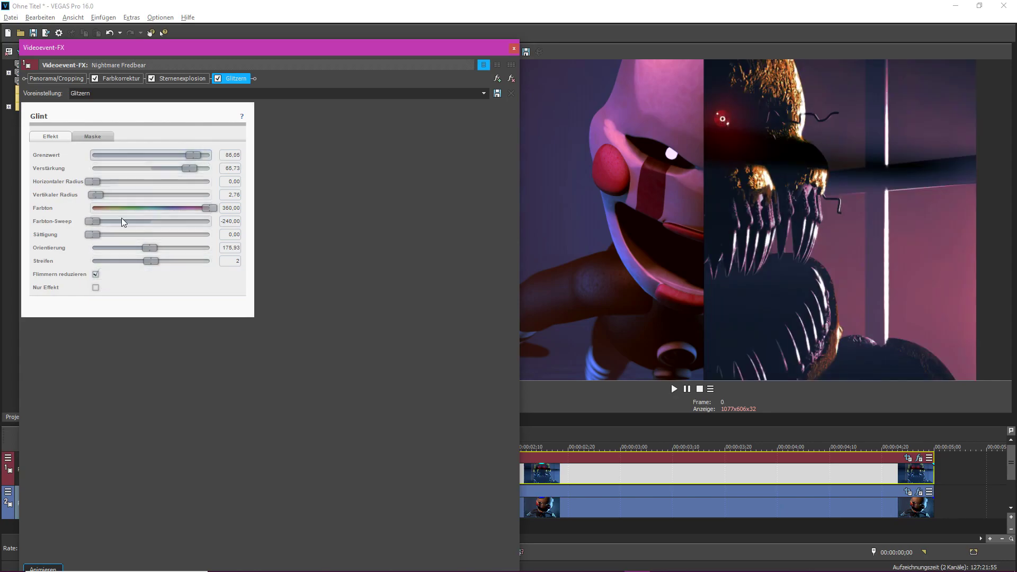
{"action": "left_click_drag", "start_coordinate": [96, 195], "coordinate": [232, 213]}
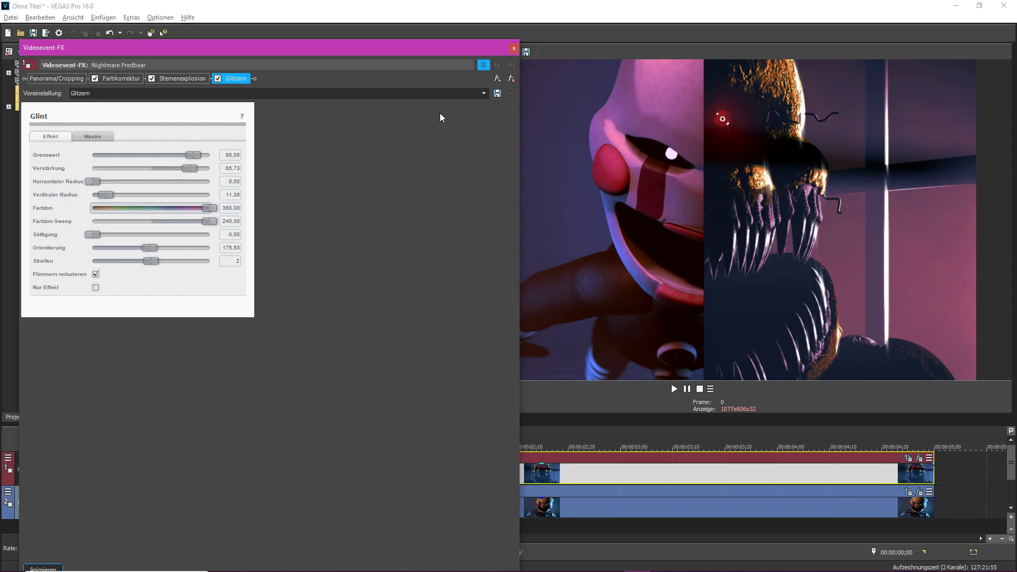
Add VEGAS Lichtausfüllung to Nightmare Fredbear with hue 0, strength 17.687, and deviation, tint and softness at 100
{"action": "left_click", "coordinate": [497, 78]}
{"action": "left_click", "coordinate": [432, 279]}
{"action": "left_click", "coordinate": [813, 170]}
{"action": "left_click", "coordinate": [813, 138]}
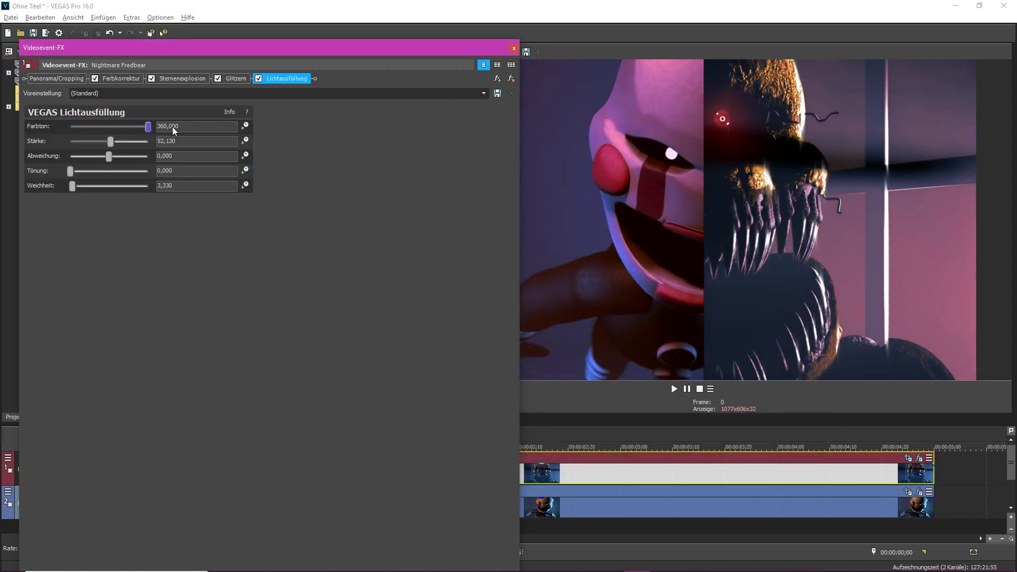
{"action": "left_click_drag", "start_coordinate": [108, 142], "coordinate": [82, 142]}
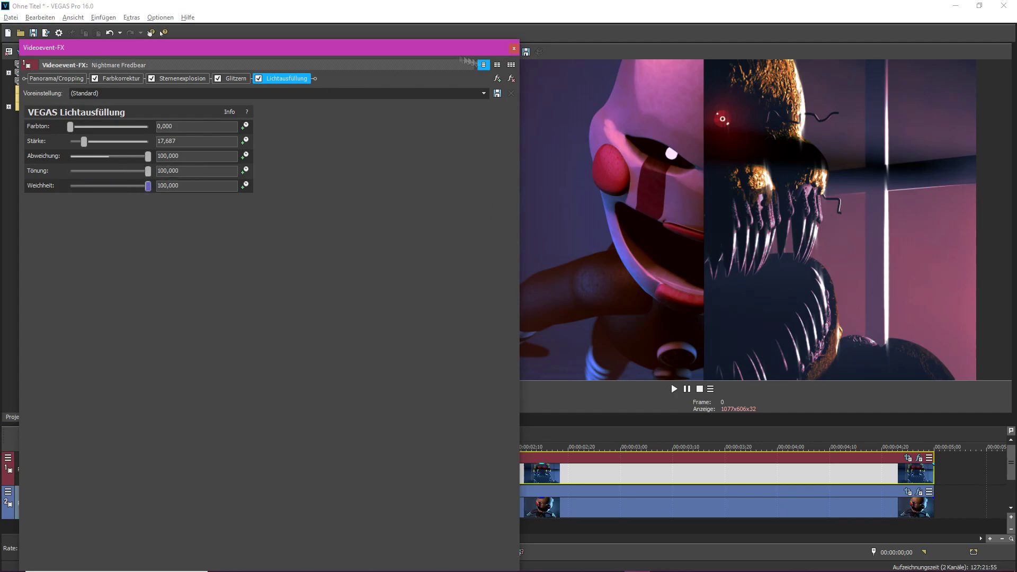
Add VEGAS Lichtstrahlen to Nightmare Fredbear with strength 0.011, radii 0.162 and 0.127, soft edges 0.162, blend 0.732 and noise 0.290, and close its effects
{"action": "left_click", "coordinate": [496, 80]}
{"action": "left_click", "coordinate": [813, 170]}
{"action": "left_click", "coordinate": [813, 138]}
{"action": "left_click_drag", "start_coordinate": [185, 140], "coordinate": [241, 142]}
{"action": "left_click_drag", "start_coordinate": [167, 155], "coordinate": [159, 155]}
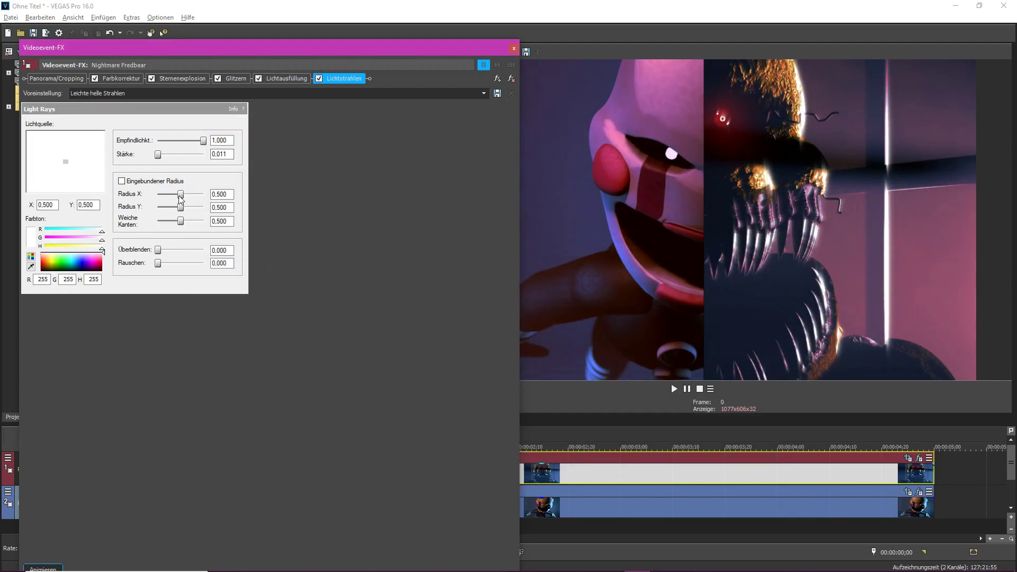
{"action": "left_click_drag", "start_coordinate": [181, 221], "coordinate": [164, 221]}
{"action": "left_click_drag", "start_coordinate": [158, 250], "coordinate": [215, 249]}
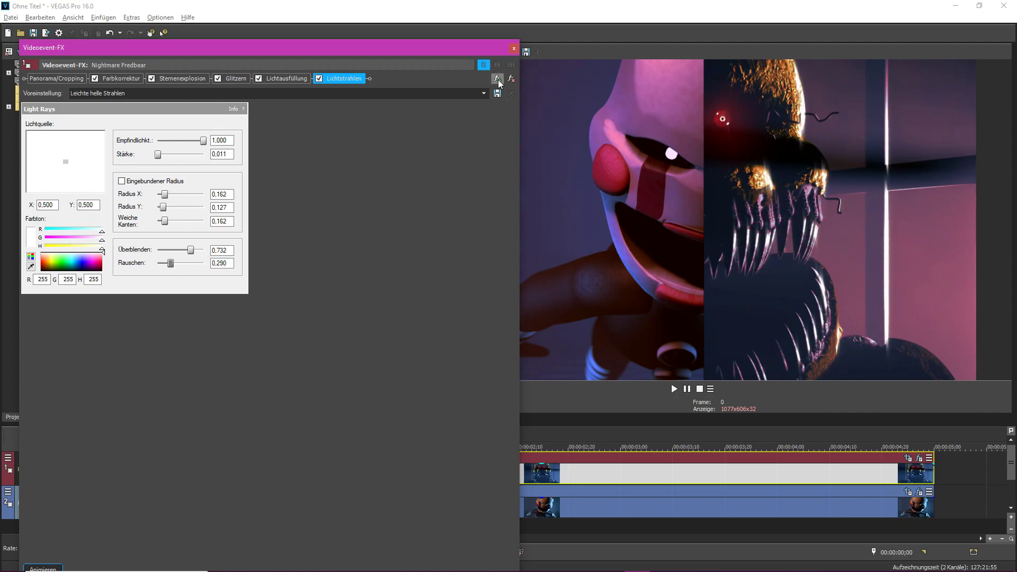
{"action": "left_click", "coordinate": [287, 79]}
{"action": "left_click", "coordinate": [236, 78]}
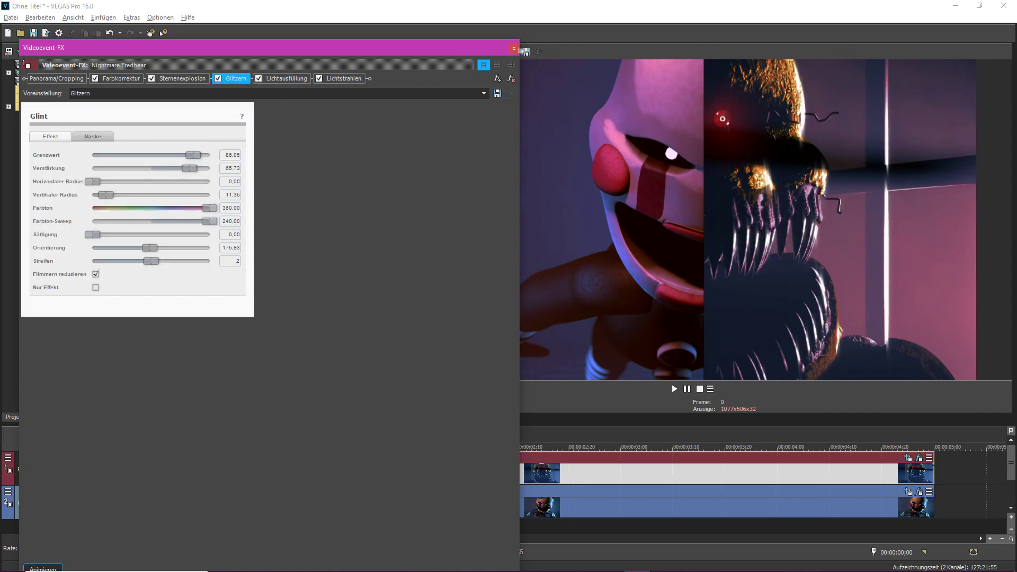
{"action": "left_click", "coordinate": [513, 48]}
Add VEGAS Lichtausfüllung with strength 9.524 and deviation 100, and VEGAS Lichtstrahlen with sensitivity 0 and strength 0.046, to the Puppet clip
{"action": "left_click", "coordinate": [923, 492]}
{"action": "left_click", "coordinate": [497, 78]}
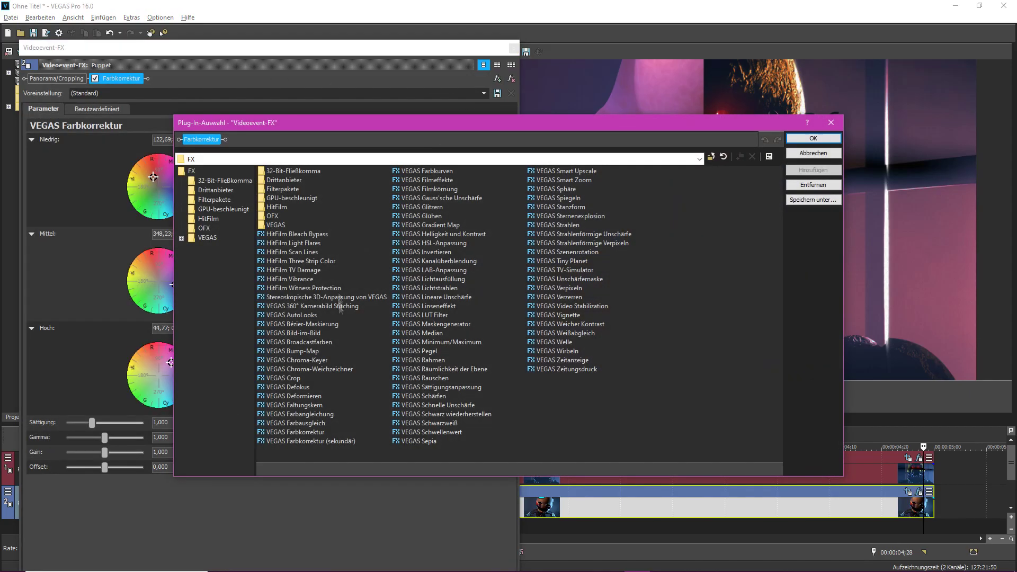
{"action": "left_click", "coordinate": [433, 280]}
{"action": "left_click", "coordinate": [808, 171]}
{"action": "key", "text": "Return"}
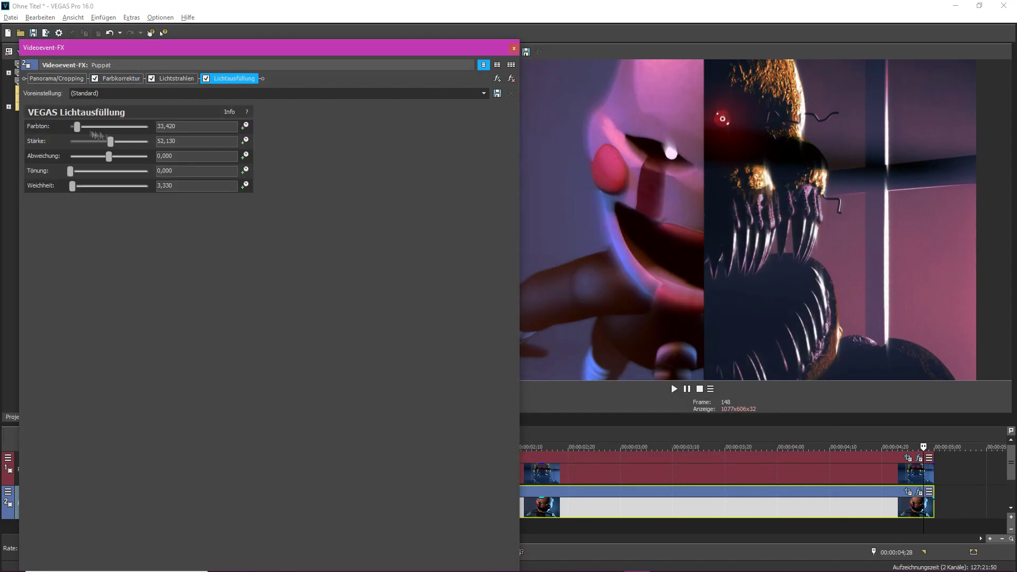
{"action": "left_click_drag", "start_coordinate": [111, 140], "coordinate": [77, 141]}
{"action": "left_click_drag", "start_coordinate": [109, 156], "coordinate": [85, 162]}
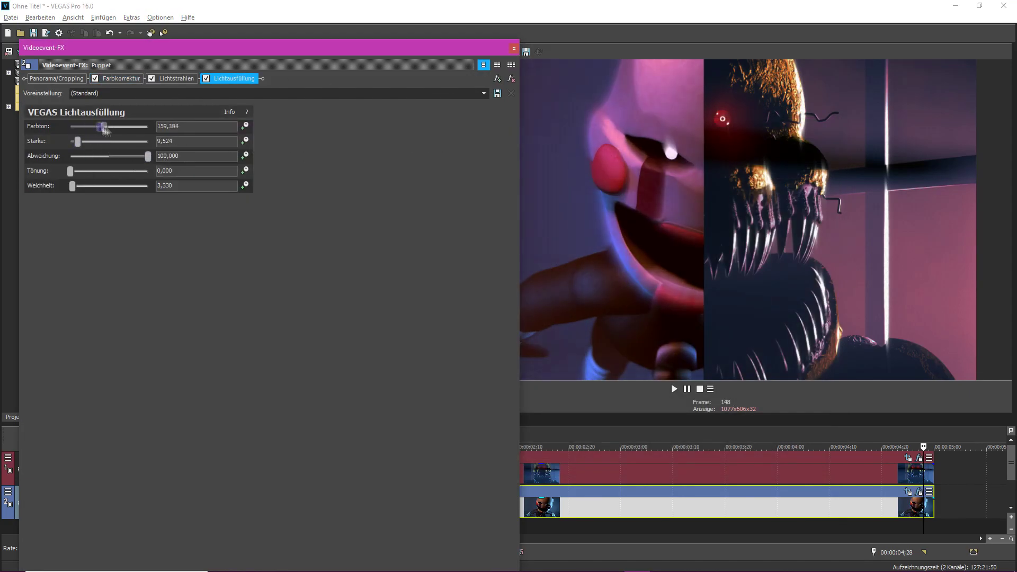
{"action": "left_click", "coordinate": [177, 79]}
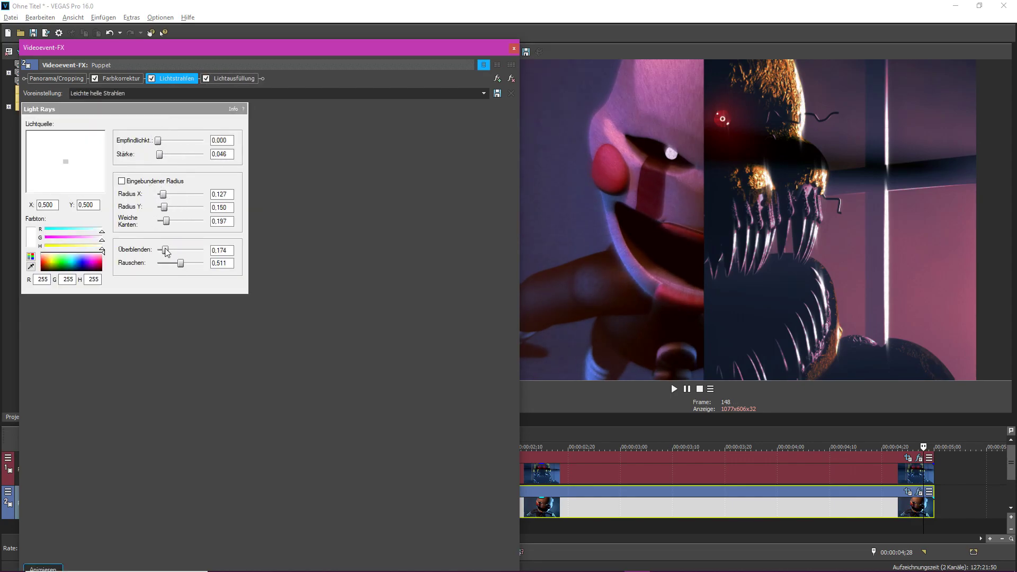
Add VEGAS Strahlen to the Puppet clip with threshold 71.14, amount 81.22, position 93.23 by 53.65, aspect 1.51 and gain 45.82, and close its effects
{"action": "left_click", "coordinate": [497, 78]}
{"action": "double_click", "coordinate": [559, 226]}
{"action": "key", "text": "Return"}
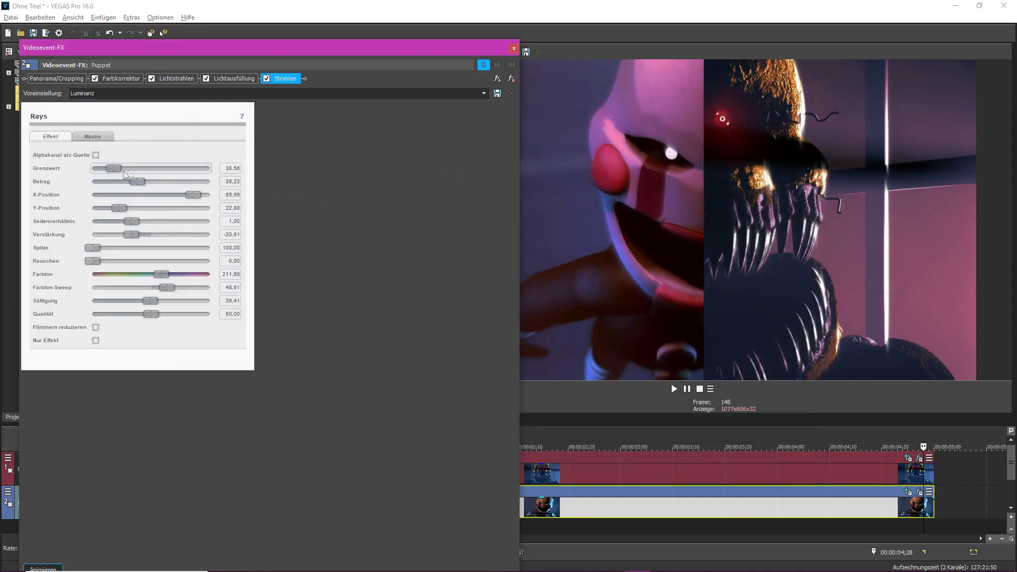
{"action": "left_click_drag", "start_coordinate": [137, 182], "coordinate": [187, 183]}
{"action": "left_click_drag", "start_coordinate": [193, 195], "coordinate": [202, 196]}
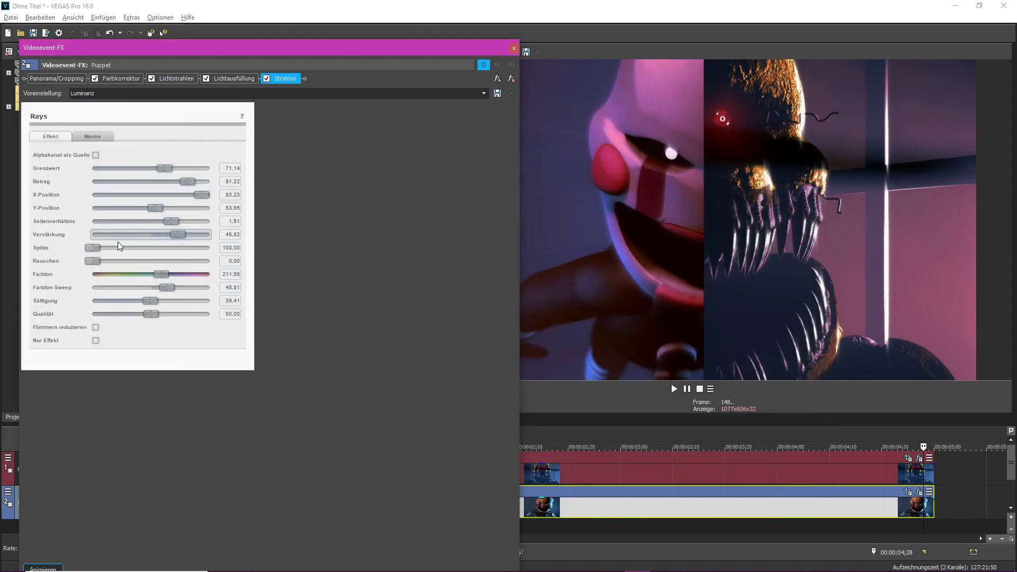
{"action": "left_click_drag", "start_coordinate": [507, 53], "coordinate": [397, 58]}
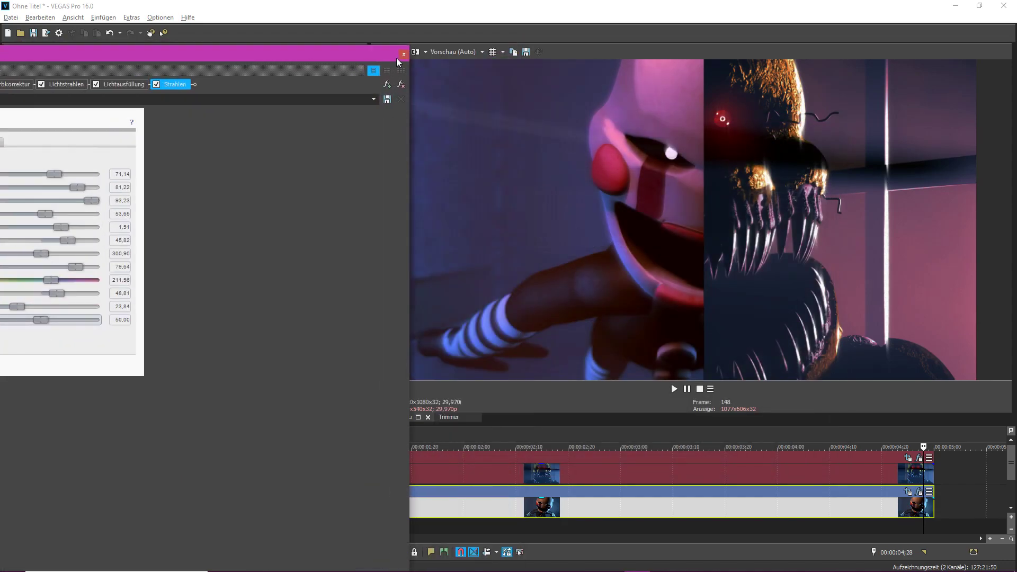
{"action": "left_click", "coordinate": [404, 54]}
Split both clips near the start, delete the remainders, and mark the single remaining frame as the render range
{"action": "left_click", "coordinate": [157, 504]}
{"action": "key", "text": "s"}
{"action": "right_click", "coordinate": [194, 462]}
{"action": "left_click", "coordinate": [225, 153]}
{"action": "right_click", "coordinate": [184, 514]}
{"action": "left_click", "coordinate": [215, 206]}
{"action": "scroll", "coordinate": [160, 477], "scroll_direction": "up", "scroll_amount": 8}
{"action": "double_click", "coordinate": [160, 462]}
Render the marked frame as a PNG image sequence named Edit 1 more in the Collab folder
{"action": "left_click", "coordinate": [10, 17]}
{"action": "left_click", "coordinate": [72, 97]}
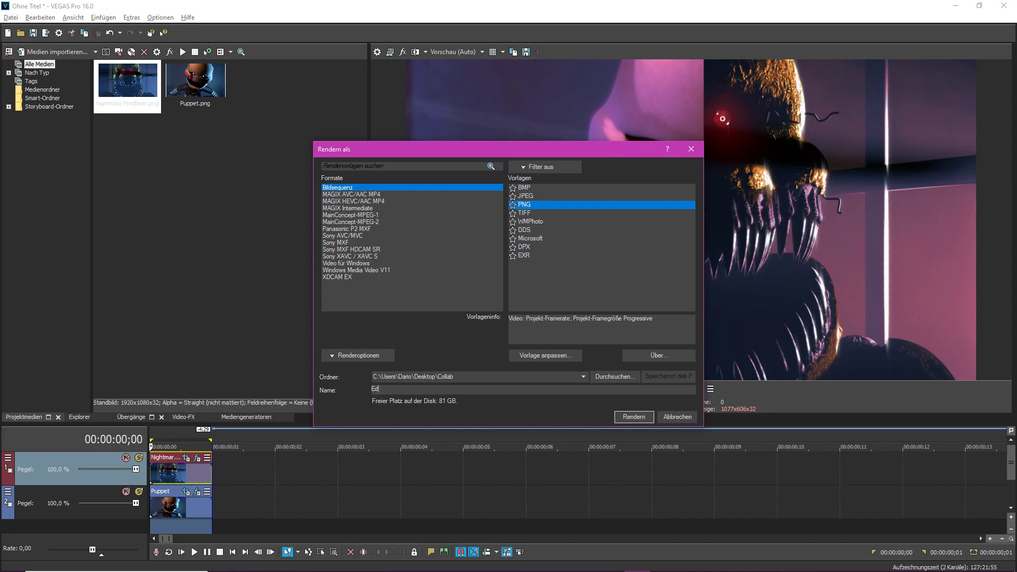
{"action": "left_click", "coordinate": [631, 417]}
Open the Collab folder in File Explorer and view the rendered Edit 1 more_000000 image
{"action": "left_click", "coordinate": [222, 562]}
{"action": "double_click", "coordinate": [635, 140]}
{"action": "left_click", "coordinate": [494, 179]}
{"action": "double_click", "coordinate": [496, 186]}
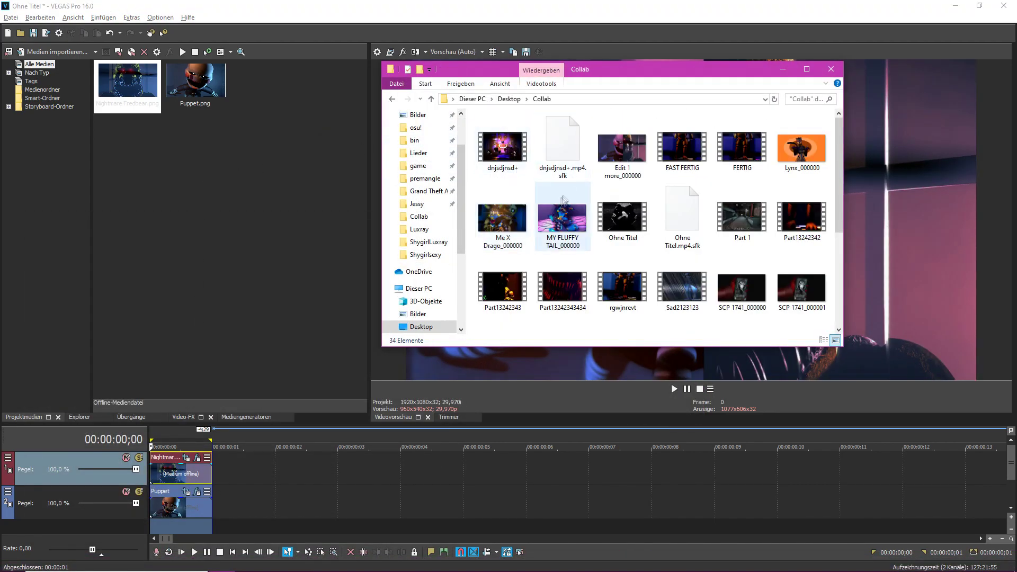
{"action": "scroll", "coordinate": [629, 235], "scroll_direction": "up", "scroll_amount": 3}
{"action": "scroll", "coordinate": [575, 179], "scroll_direction": "down", "scroll_amount": 3}
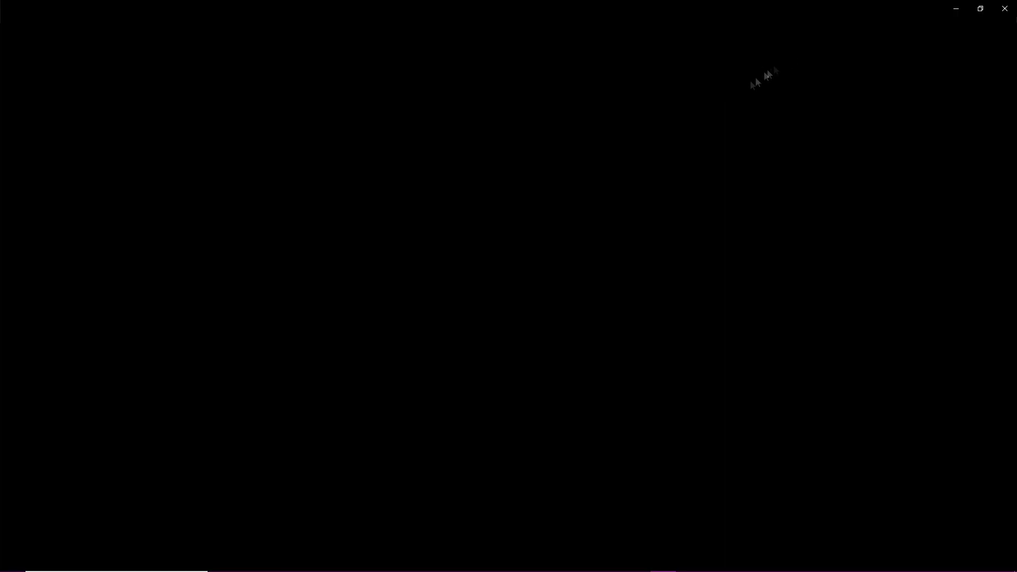
{"action": "right_click", "coordinate": [634, 139]}
{"action": "left_click", "coordinate": [677, 218]}
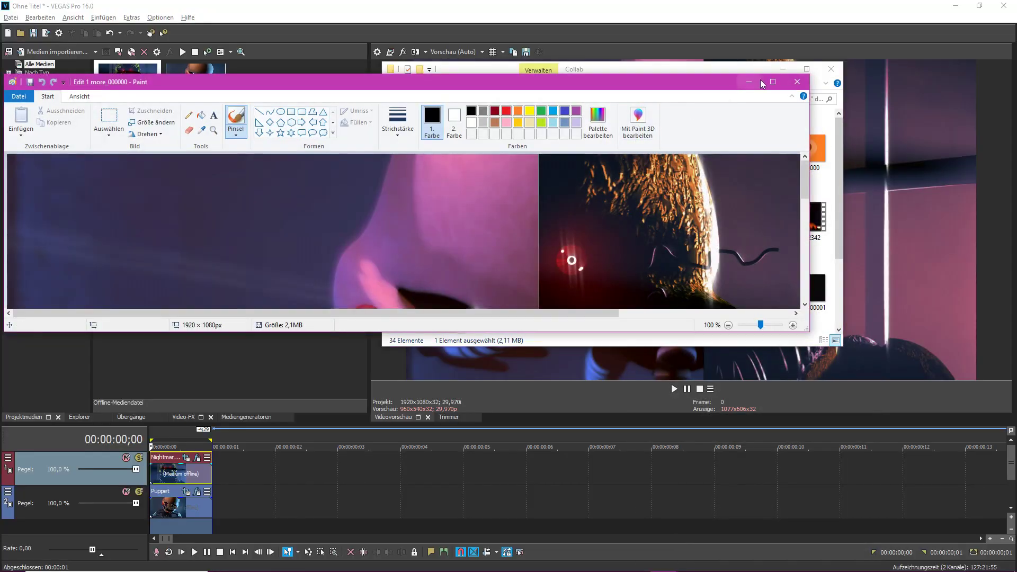
{"action": "double_click", "coordinate": [568, 80]}
{"action": "left_click", "coordinate": [1004, 6]}
Launch paint.net and open Edit 1 more_000000.png in it
{"action": "left_click", "coordinate": [168, 566]}
{"action": "type", "text": "paint"}
{"action": "key", "text": "Return"}
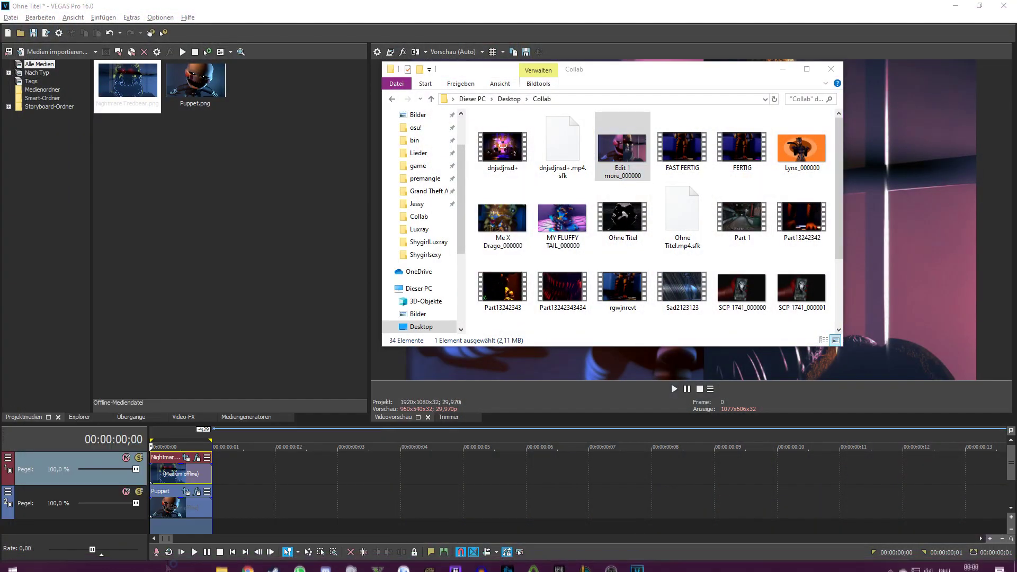
Apply the Leuchten photo effect to the image with radius 2, brightness -100 and contrast about 53
{"action": "left_click", "coordinate": [159, 21]}
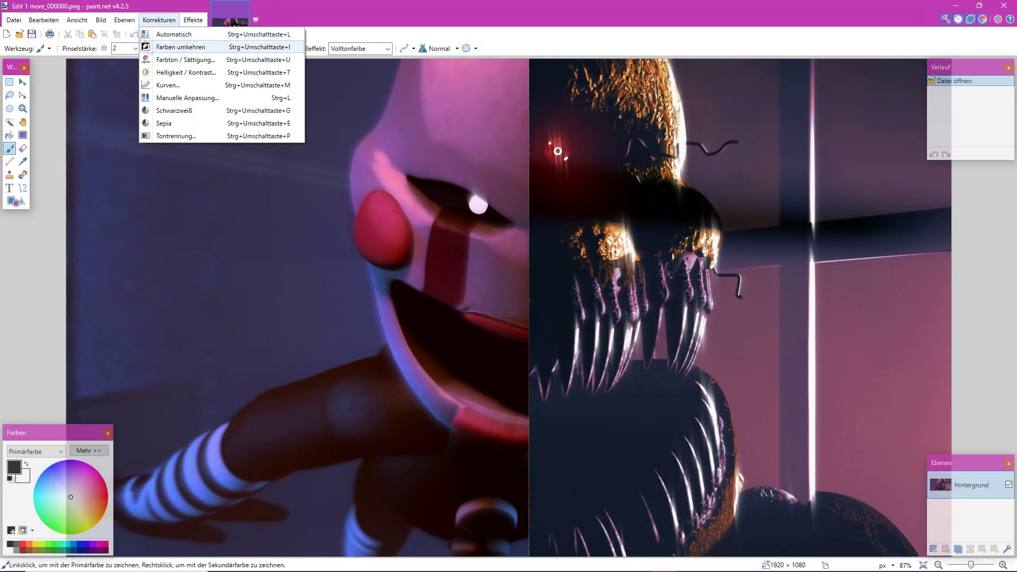
{"action": "mouse_move", "coordinate": [193, 20]}
{"action": "mouse_move", "coordinate": [209, 35]}
{"action": "left_click", "coordinate": [334, 34]}
{"action": "left_click_drag", "start_coordinate": [457, 260], "coordinate": [434, 263]}
{"action": "left_click_drag", "start_coordinate": [489, 286], "coordinate": [518, 318]}
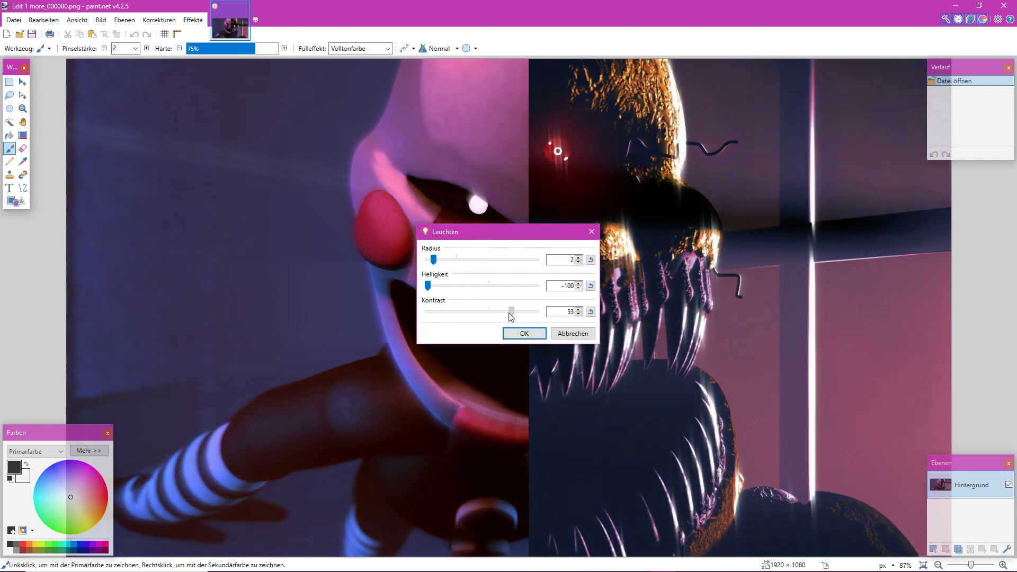
{"action": "left_click", "coordinate": [524, 333]}
{"action": "left_click", "coordinate": [193, 19]}
{"action": "mouse_move", "coordinate": [223, 80]}
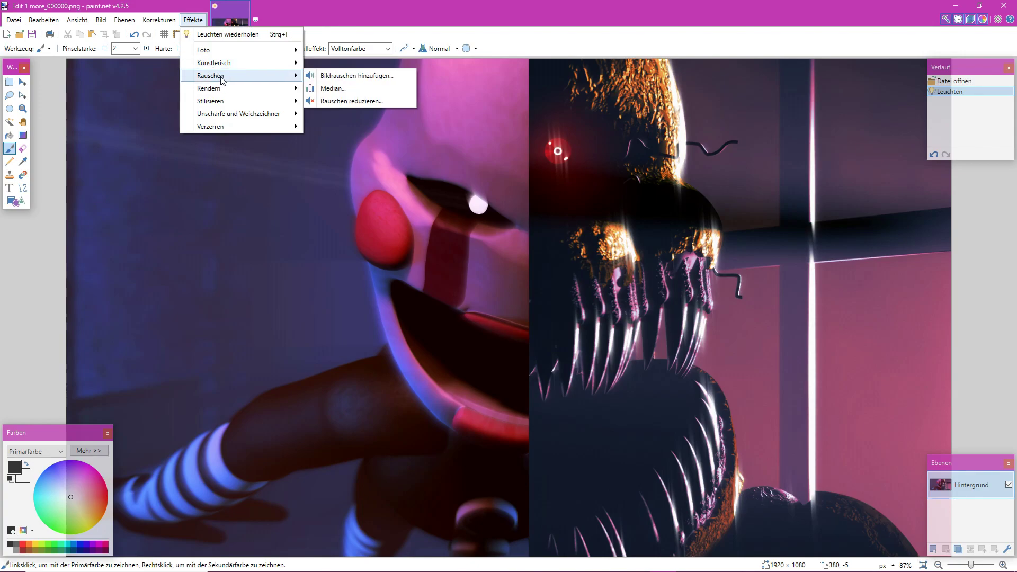
{"action": "left_click", "coordinate": [345, 101]}
{"action": "left_click", "coordinate": [574, 363]}
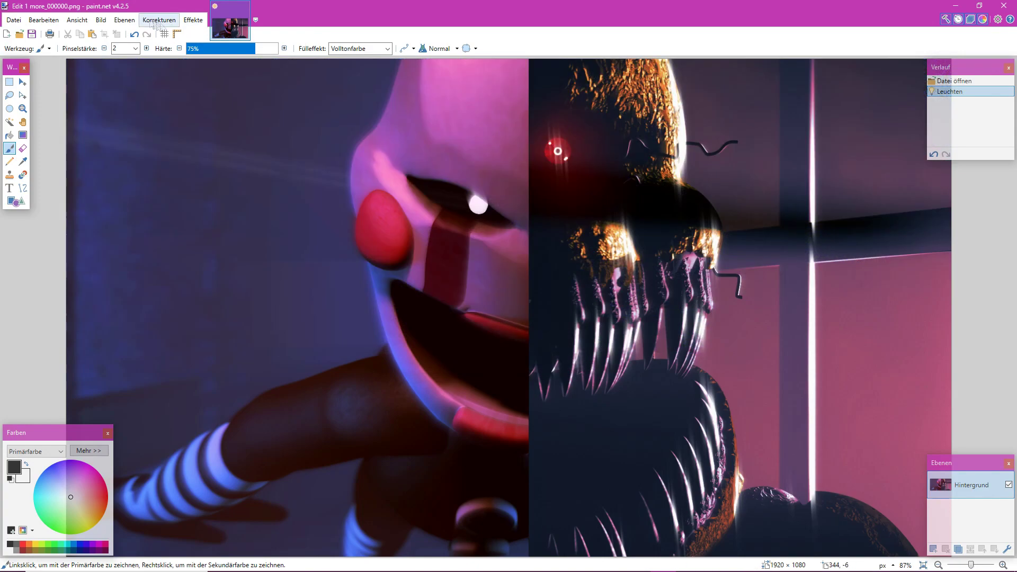
{"action": "left_click", "coordinate": [125, 20]}
{"action": "mouse_move", "coordinate": [231, 130]}
{"action": "left_click", "coordinate": [338, 146]}
{"action": "left_click_drag", "start_coordinate": [450, 262], "coordinate": [426, 265]}
{"action": "key", "text": "Escape"}
{"action": "left_click", "coordinate": [124, 19]}
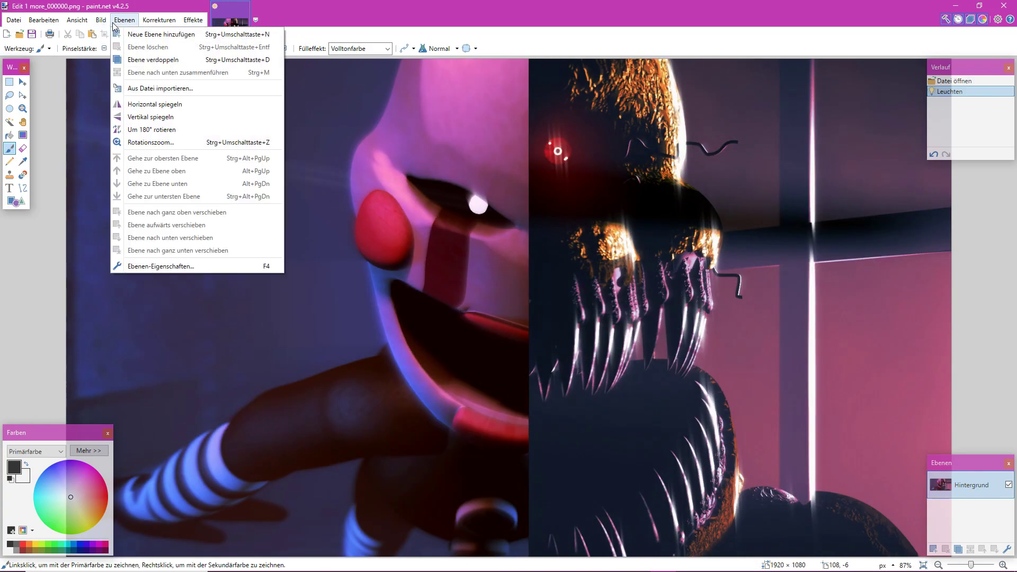
{"action": "left_click", "coordinate": [194, 73]}
{"action": "key", "text": "Escape"}
Repeat the Leuchten effect on the image with the same settings
{"action": "left_click", "coordinate": [191, 21]}
{"action": "left_click", "coordinate": [200, 35]}
{"action": "left_click", "coordinate": [189, 21]}
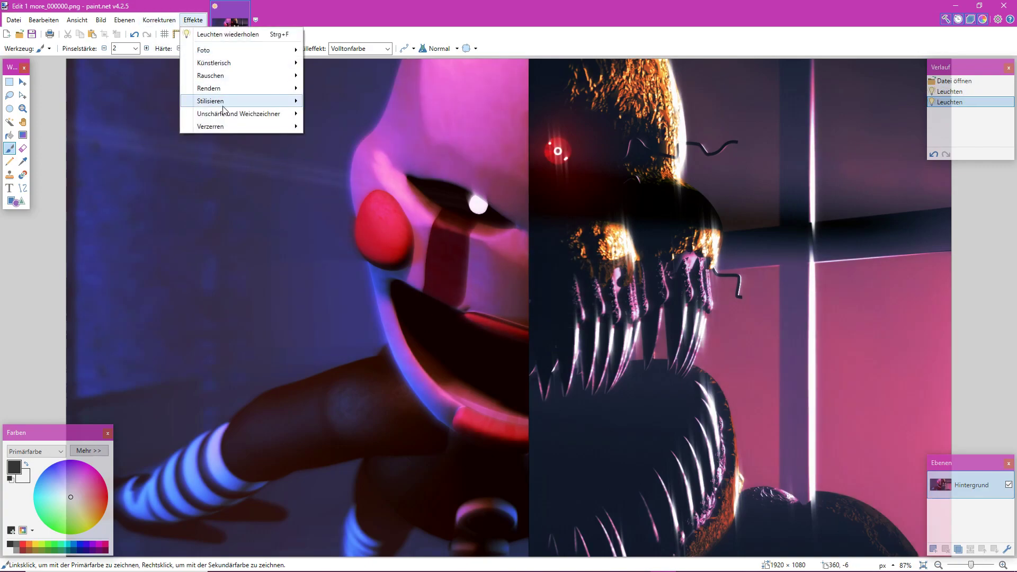
{"action": "mouse_move", "coordinate": [231, 132]}
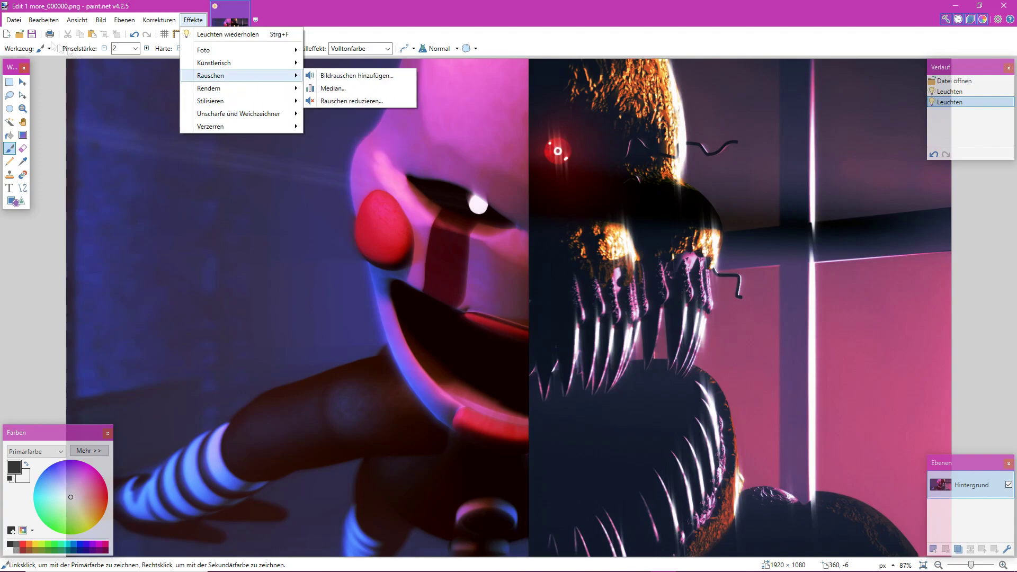
Add the text "He will" in white at size 108 along the image's lower edge, ending at the split line
{"action": "left_click", "coordinate": [9, 188]}
{"action": "left_click", "coordinate": [185, 48]}
{"action": "left_click", "coordinate": [178, 201]}
{"action": "left_click", "coordinate": [371, 463]}
{"action": "type", "text": "He will"}
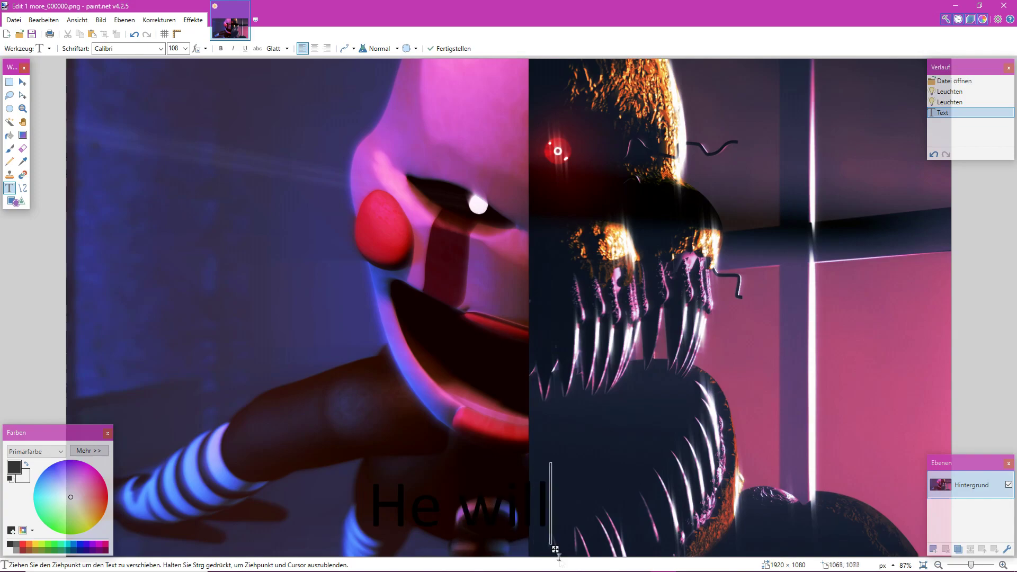
{"action": "left_click_drag", "start_coordinate": [556, 550], "coordinate": [529, 551]}
{"action": "left_click_drag", "start_coordinate": [95, 492], "coordinate": [72, 495]}
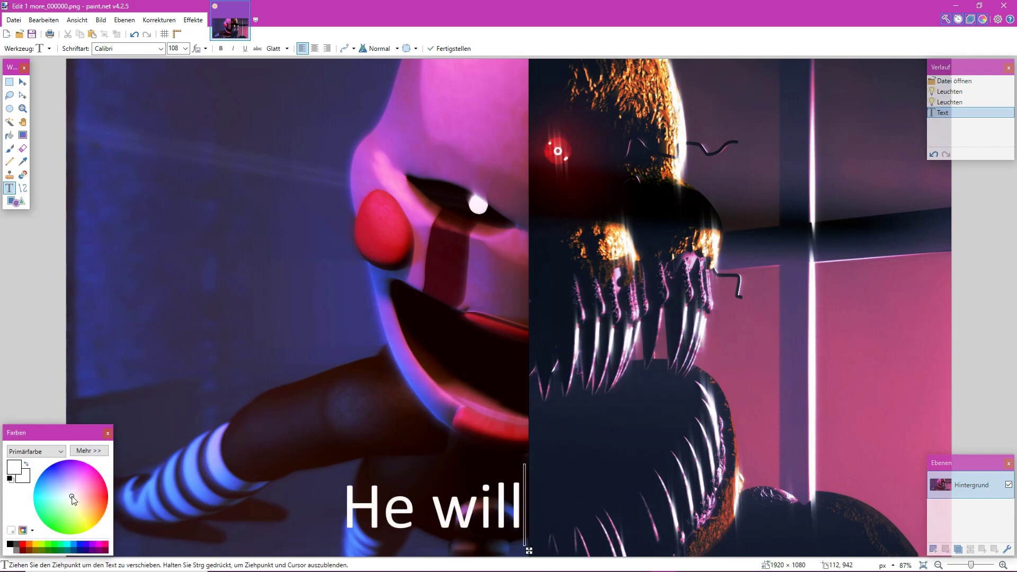
Set the caption's font to Cooper Black and move the text so it ends at the split line
{"action": "left_click", "coordinate": [160, 48]}
{"action": "left_click", "coordinate": [127, 293]}
{"action": "left_click_drag", "start_coordinate": [590, 550], "coordinate": [534, 552]}
Try extending the "He will" caption with a line break and repositioning it, and undo the text
{"action": "left_click", "coordinate": [510, 497]}
{"action": "key", "text": "Return"}
{"action": "left_click_drag", "start_coordinate": [316, 551], "coordinate": [332, 567]}
{"action": "left_click", "coordinate": [9, 175]}
{"action": "left_click", "coordinate": [9, 188]}
{"action": "left_click", "coordinate": [576, 412]}
{"action": "key", "text": "ctrl+z"}
Add the white caption "He Will" at the puppet half's lower edge, ending at the split line
{"action": "left_click", "coordinate": [362, 529]}
{"action": "type", "text": "He "}
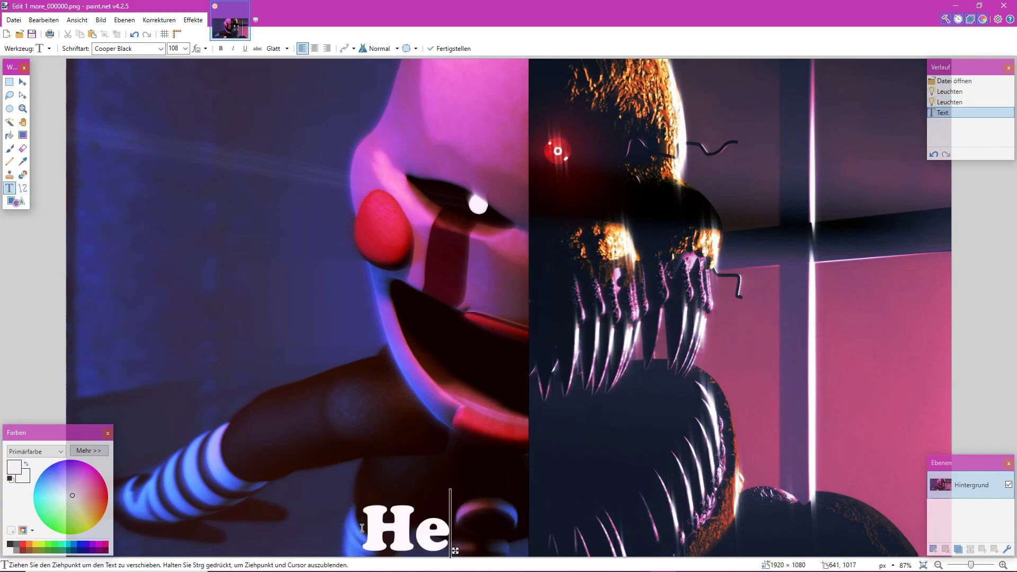
{"action": "type", "text": "Will"}
{"action": "left_click_drag", "start_coordinate": [615, 551], "coordinate": [533, 550]}
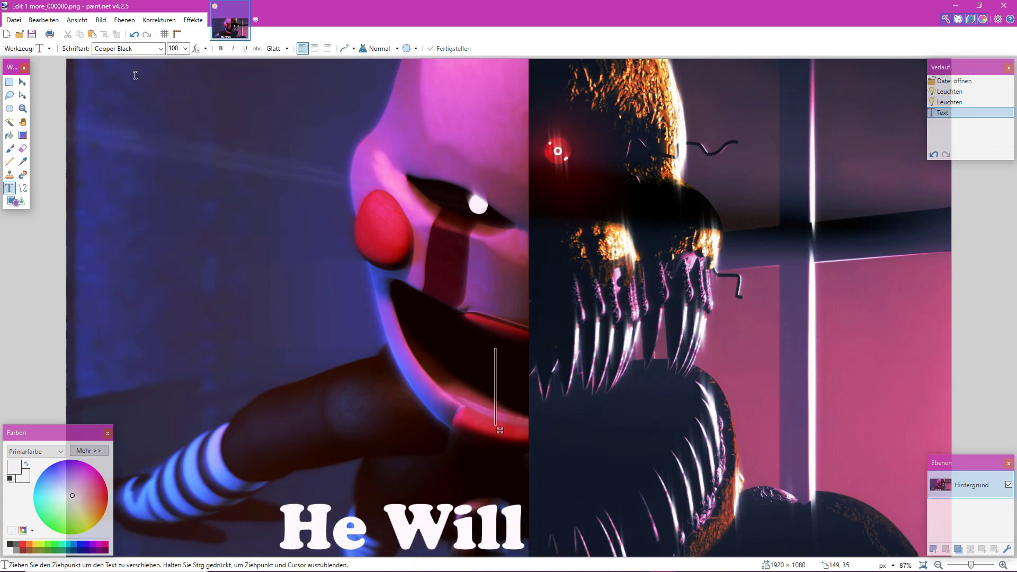
Add the caption "Hunt You" in red on the Nightmare Fredbear half, in line with "He Will"
{"action": "type", "text": "Hunt you"}
{"action": "key", "text": "BackSpace"}
{"action": "key", "text": "BackSpace"}
{"action": "key", "text": "BackSpace"}
{"action": "type", "text": "You"}
{"action": "left_click", "coordinate": [23, 545]}
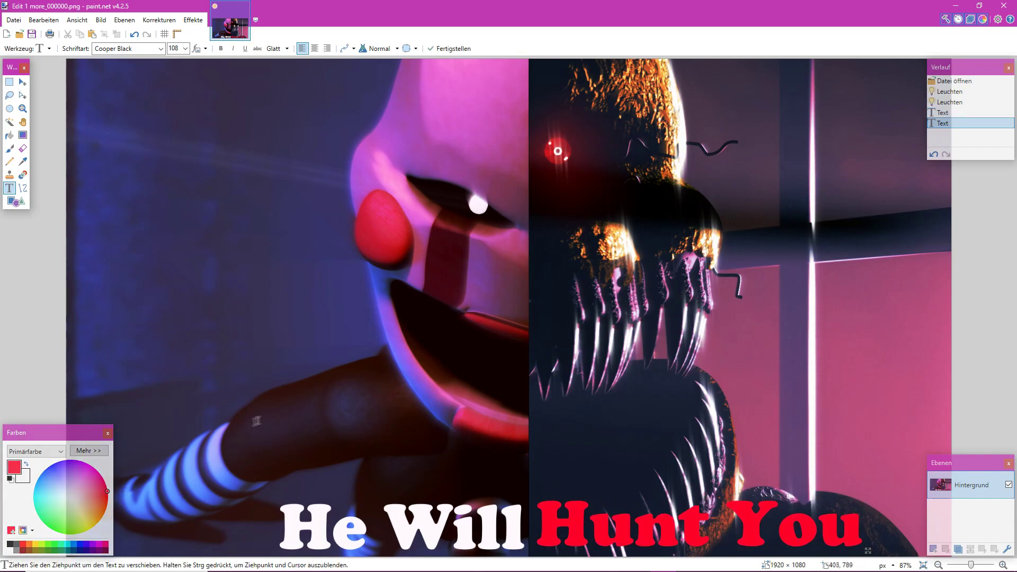
Overlay black copies of "Hunt You" and "He Will" on the red and white captions, slightly offset so the original colours show as edges
{"action": "type", "text": "h"}
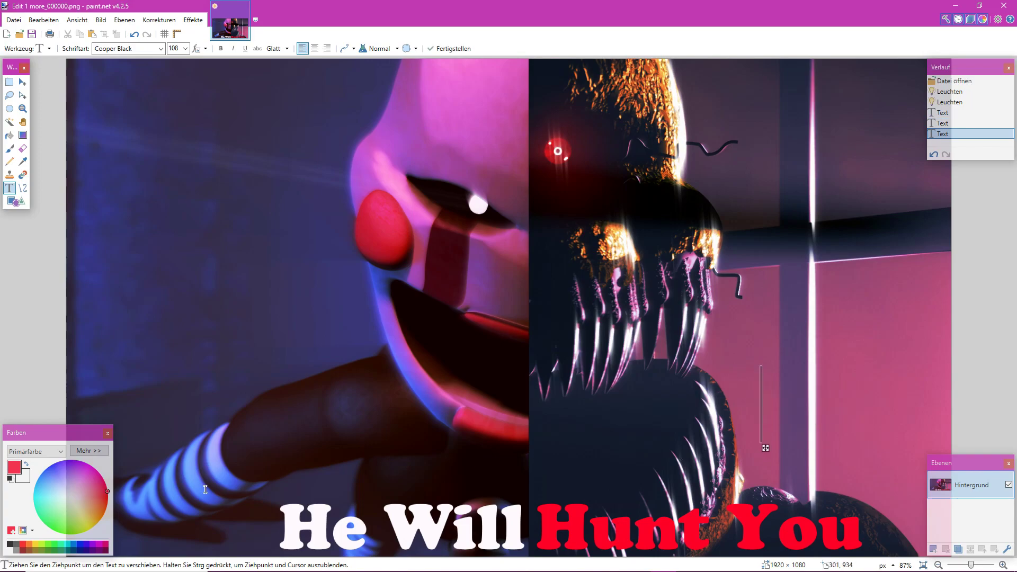
{"action": "type", "text": "Hunt"}
{"action": "left_click_drag", "start_coordinate": [946, 449], "coordinate": [730, 559]}
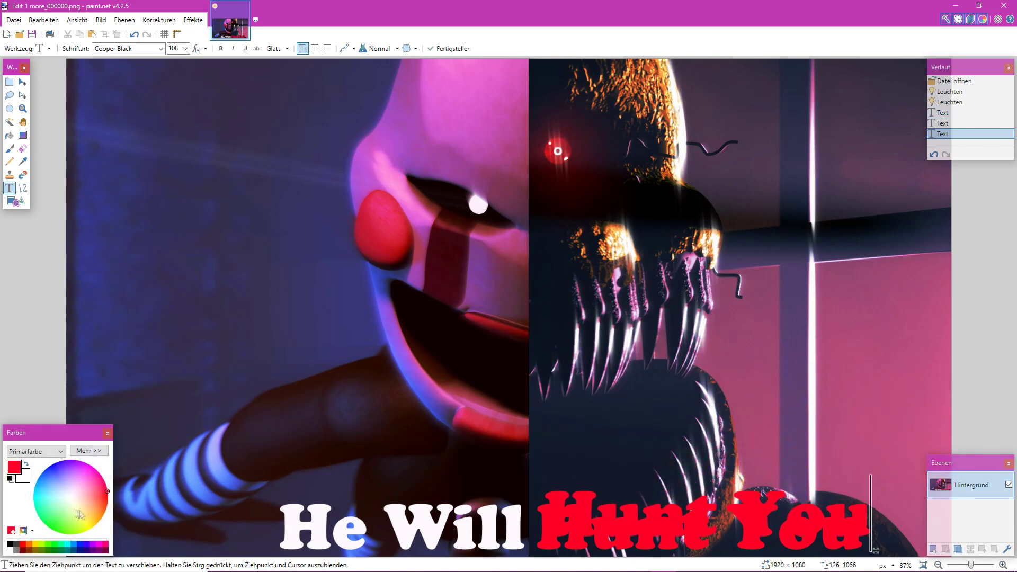
{"action": "left_click", "coordinate": [10, 544]}
{"action": "left_click_drag", "start_coordinate": [881, 551], "coordinate": [877, 562]}
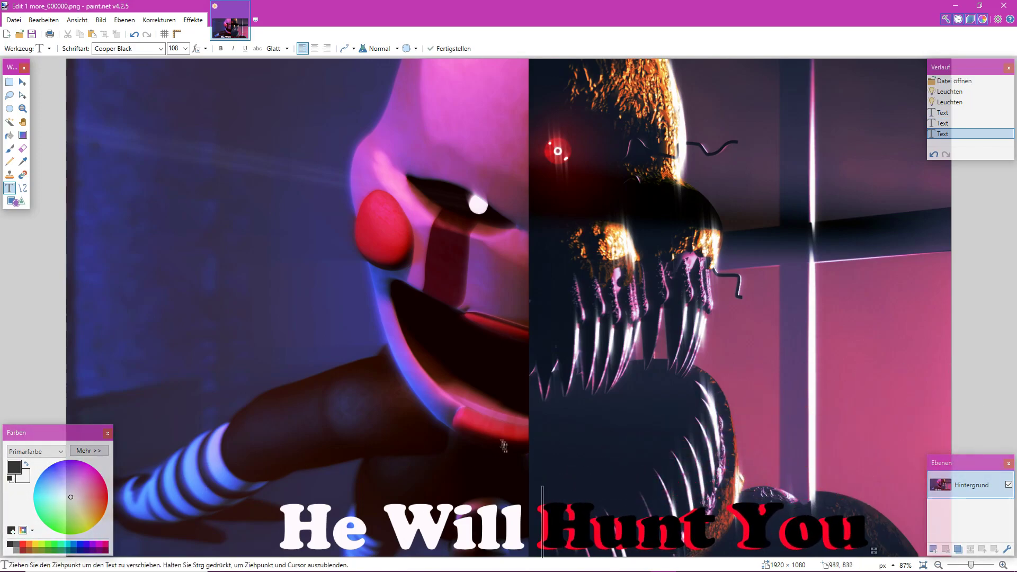
{"action": "type", "text": "He Will"}
{"action": "left_click_drag", "start_coordinate": [459, 444], "coordinate": [287, 567]}
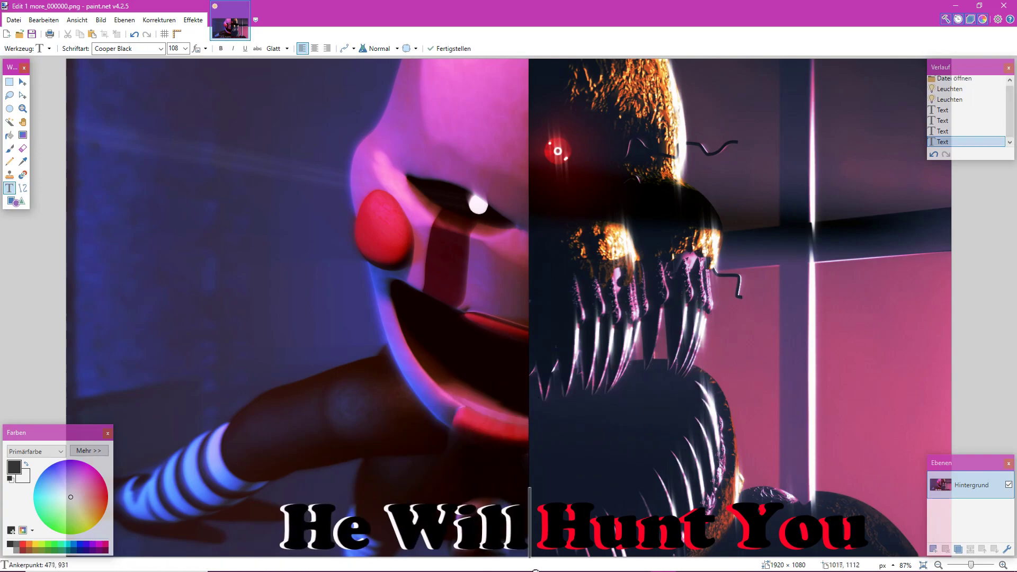
Save the captioned image as a new PNG file named "Noch einmal"
{"action": "left_click", "coordinate": [13, 20]}
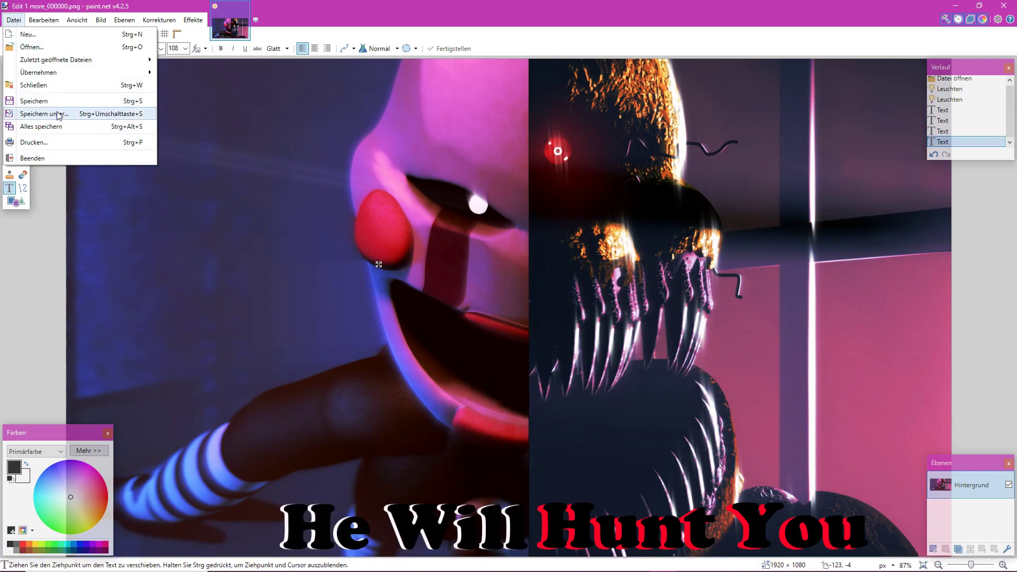
{"action": "left_click", "coordinate": [53, 112]}
{"action": "key", "text": "Return"}
{"action": "left_click", "coordinate": [420, 375]}
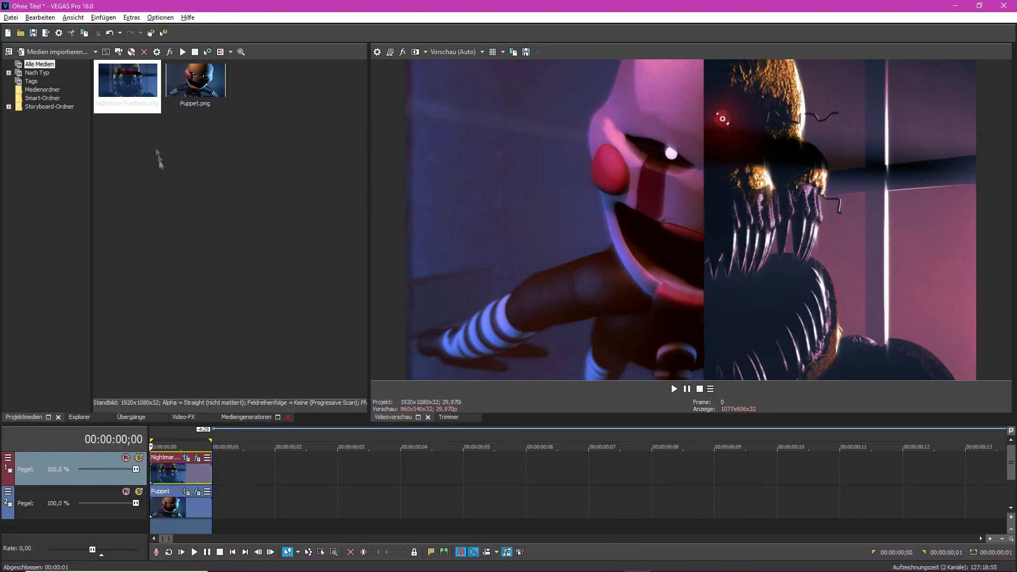
Switch to VEGAS Pro and remove the Nightmare Fredbear and Puppet events from the timeline
{"action": "right_click", "coordinate": [169, 501]}
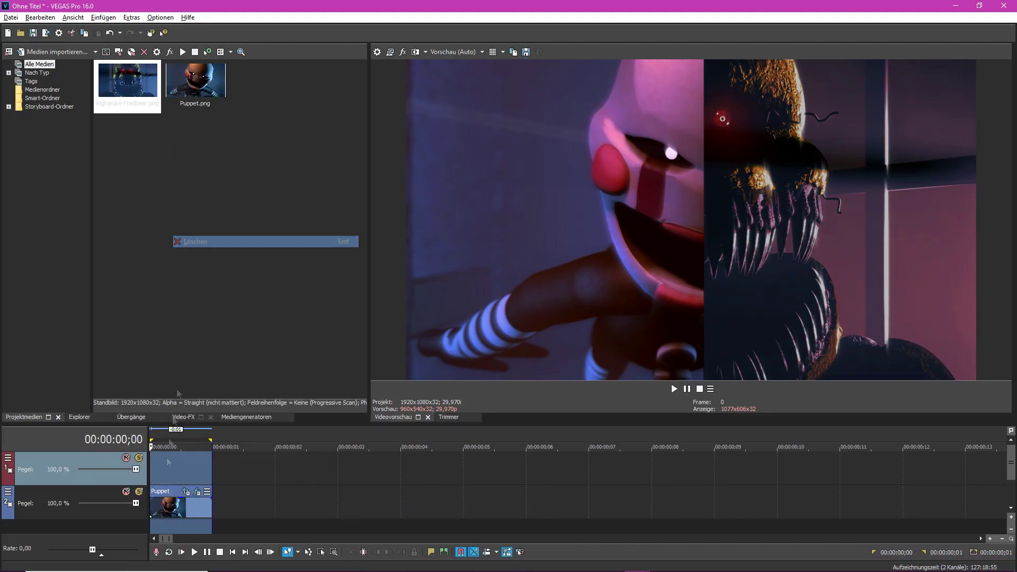
{"action": "right_click", "coordinate": [165, 512]}
{"action": "left_click", "coordinate": [185, 194]}
{"action": "right_click", "coordinate": [160, 512]}
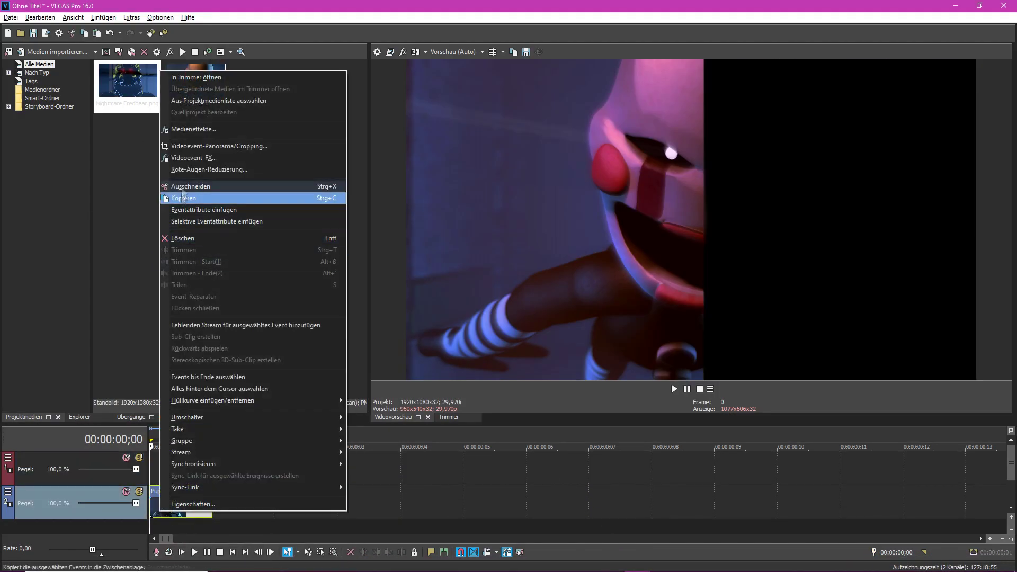
{"action": "left_click", "coordinate": [181, 188]}
Import "Noch einmal.png" and place it at the start of the second video track
{"action": "left_click", "coordinate": [12, 18]}
{"action": "left_click", "coordinate": [25, 42]}
{"action": "double_click", "coordinate": [595, 242]}
{"action": "left_click", "coordinate": [504, 274]}
{"action": "double_click", "coordinate": [494, 313]}
{"action": "scroll", "coordinate": [621, 462], "scroll_direction": "down", "scroll_amount": 5}
{"action": "right_click", "coordinate": [509, 461]}
{"action": "left_click_drag", "start_coordinate": [510, 447], "coordinate": [150, 451]}
Add the HitFilm Light Flares effect to the "Noch einmal" event with the flare type Anamorphic streak
{"action": "right_click", "coordinate": [210, 502]}
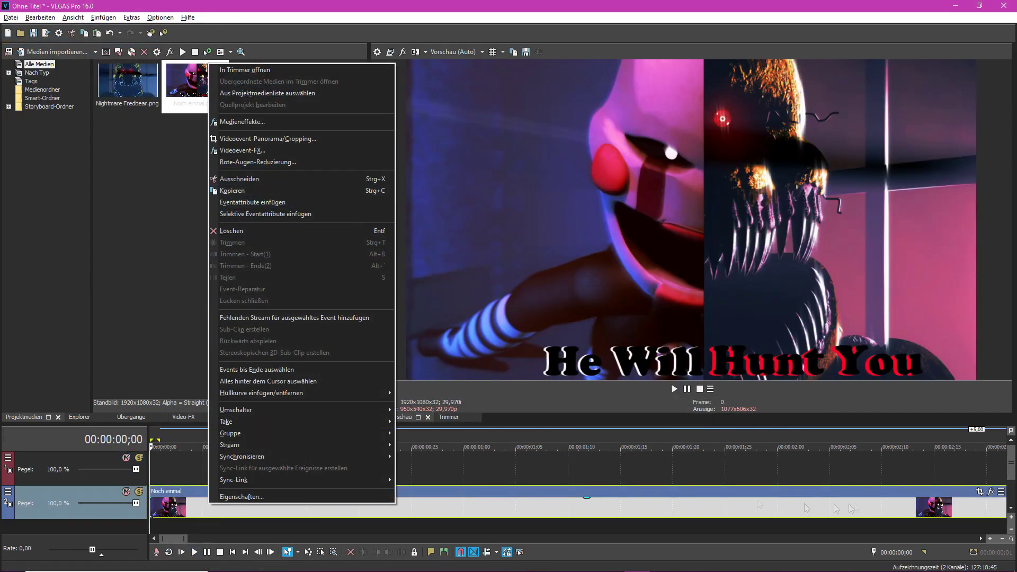
{"action": "left_click", "coordinate": [271, 150]}
{"action": "double_click", "coordinate": [293, 243]}
{"action": "left_click", "coordinate": [813, 138]}
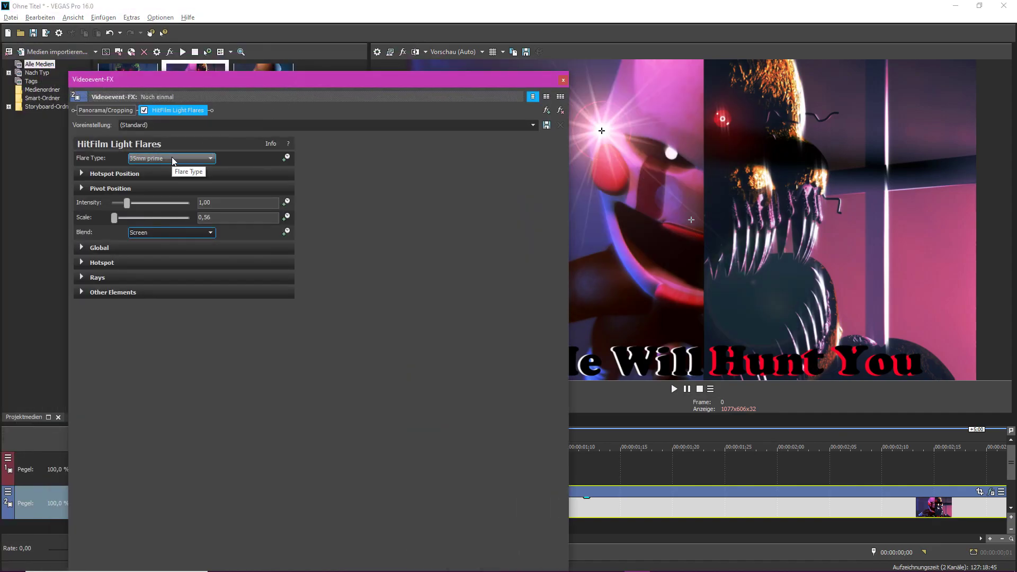
{"action": "scroll", "coordinate": [173, 160], "scroll_direction": "down", "scroll_amount": 1}
Centre the flare's hotspot on the puppet's white eye at 0,47; 0,71 and set its intensity to 0,65
{"action": "left_click", "coordinate": [122, 174]}
{"action": "left_click", "coordinate": [87, 187]}
{"action": "left_click_drag", "start_coordinate": [181, 215], "coordinate": [188, 215]}
{"action": "left_click_drag", "start_coordinate": [126, 276], "coordinate": [121, 276]}
{"action": "left_click", "coordinate": [226, 189]}
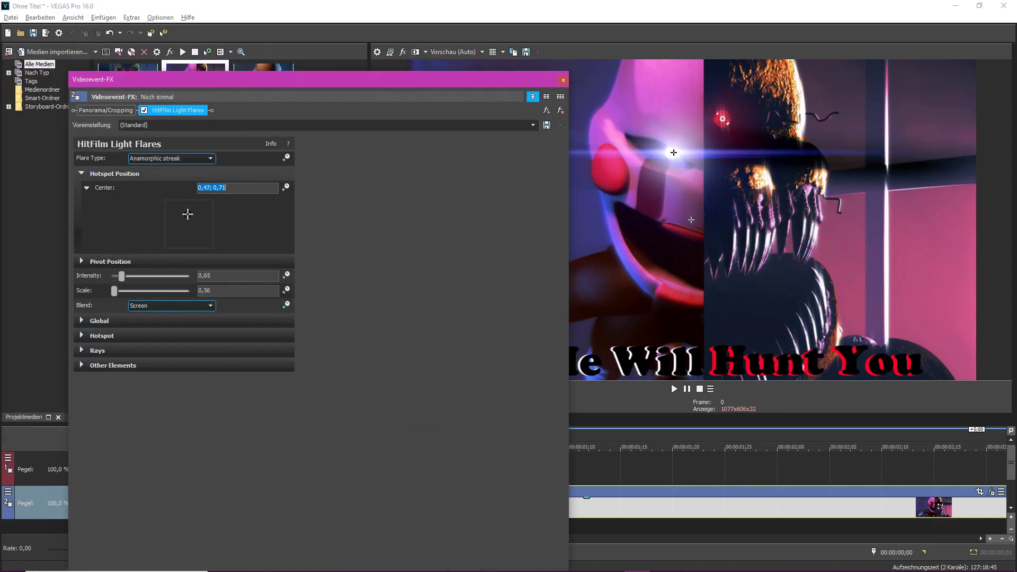
Tint the flare on the puppet's eye violet-blue in its global settings
{"action": "left_click", "coordinate": [99, 321]}
{"action": "left_click", "coordinate": [153, 336]}
{"action": "left_click", "coordinate": [162, 372]}
{"action": "left_click_drag", "start_coordinate": [195, 462], "coordinate": [195, 385]}
Add a second HitFilm Light Flares effect, centre its hotspot on Nightmare Fredbear's eye and raise its intensity slightly
{"action": "left_click", "coordinate": [547, 110]}
{"action": "double_click", "coordinate": [315, 241]}
{"action": "scroll", "coordinate": [169, 161], "scroll_direction": "down", "scroll_amount": 1}
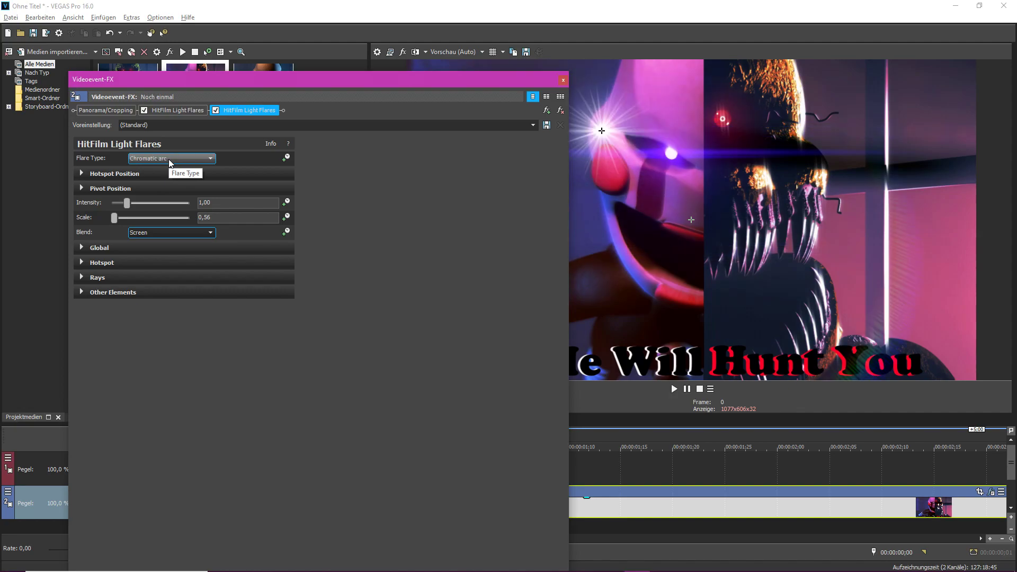
{"action": "scroll", "coordinate": [171, 163], "scroll_direction": "down", "scroll_amount": 1}
{"action": "left_click", "coordinate": [83, 176]}
{"action": "left_click", "coordinate": [87, 188]}
{"action": "left_click_drag", "start_coordinate": [181, 211], "coordinate": [192, 208]}
{"action": "left_click_drag", "start_coordinate": [127, 276], "coordinate": [131, 279]}
Tint the second flare red in its global settings and close the event effects
{"action": "left_click", "coordinate": [112, 321]}
{"action": "left_click", "coordinate": [129, 337]}
{"action": "left_click", "coordinate": [171, 367]}
{"action": "left_click", "coordinate": [564, 80]}
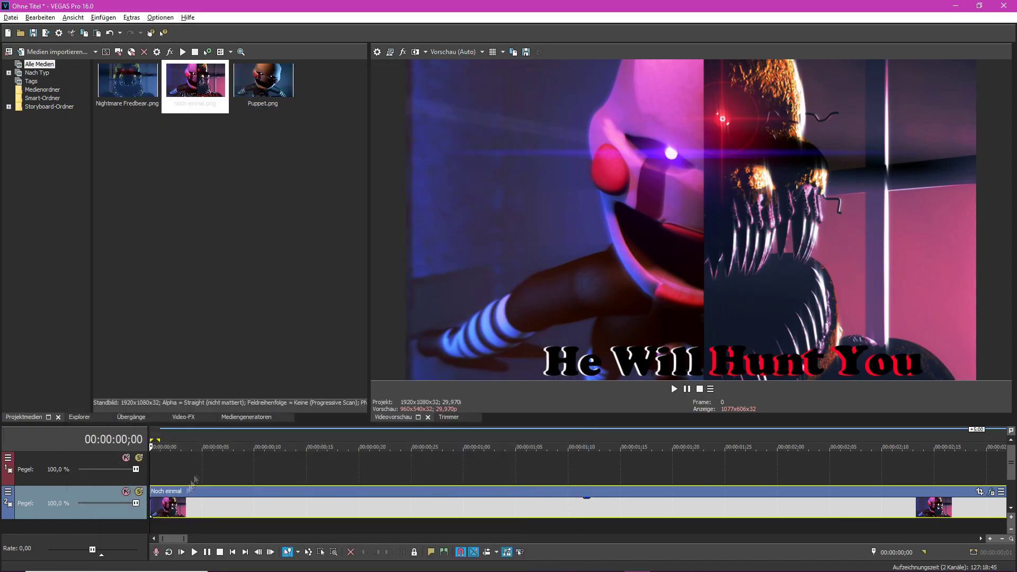
Split the "Noch einmal" event after its first frame and delete the remainder
{"action": "double_click", "coordinate": [154, 502]}
{"action": "left_click", "coordinate": [162, 504]}
{"action": "key", "text": "s"}
{"action": "right_click", "coordinate": [175, 511]}
{"action": "left_click", "coordinate": [186, 224]}
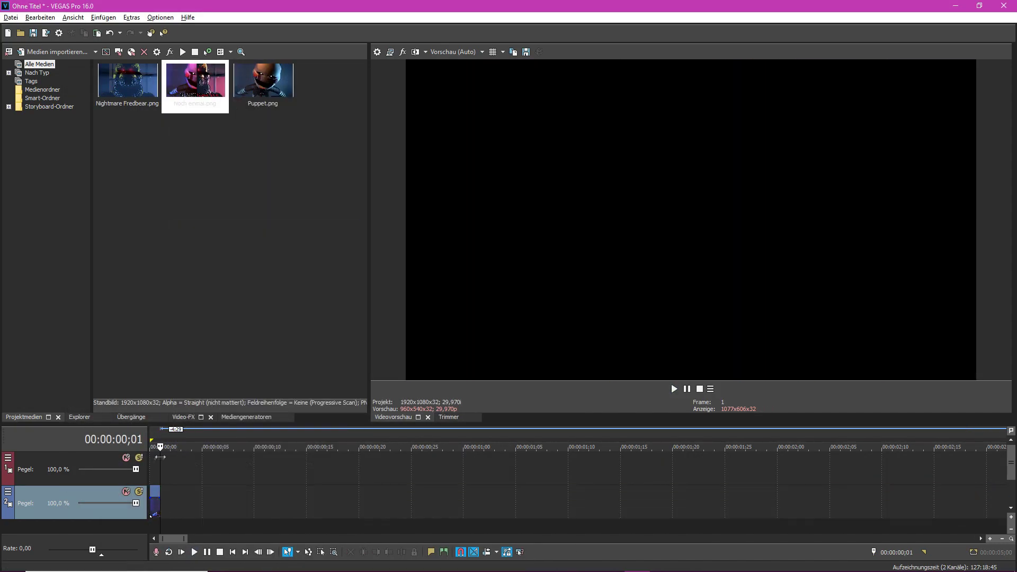
Select the single-frame event's time range and set up a PNG image-sequence render named "Fertig" in the Collab folder
{"action": "left_click_drag", "start_coordinate": [162, 462], "coordinate": [151, 462]}
{"action": "right_click", "coordinate": [155, 501]}
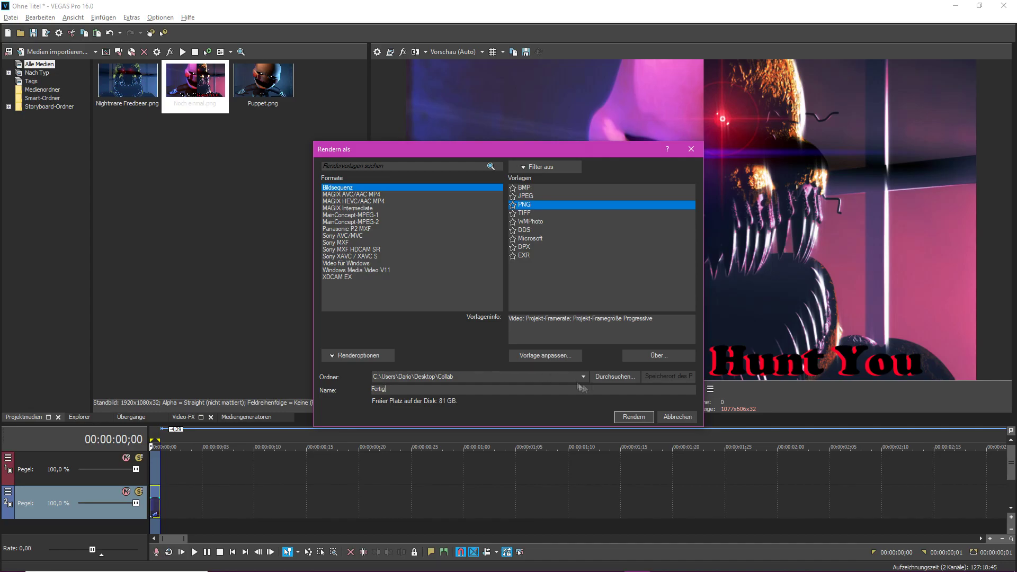